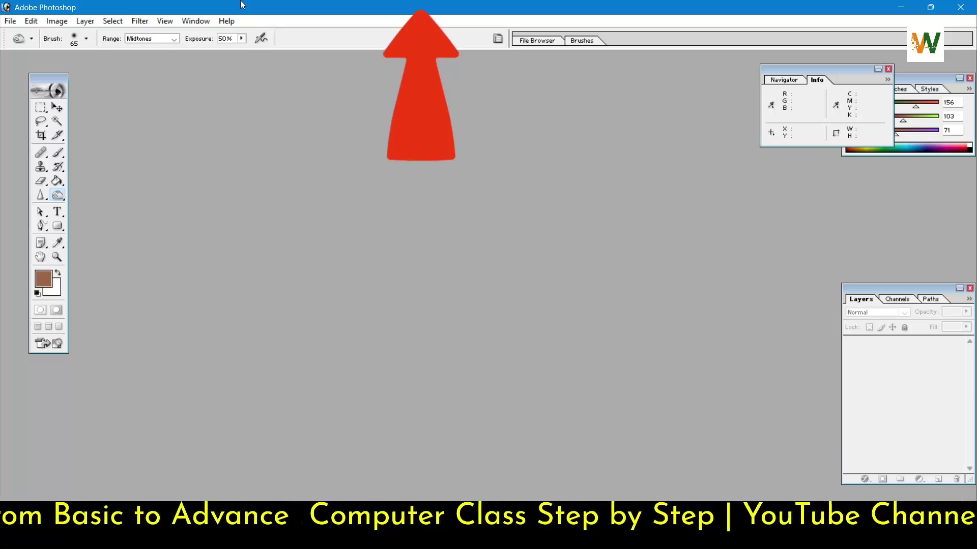
click(10, 21)
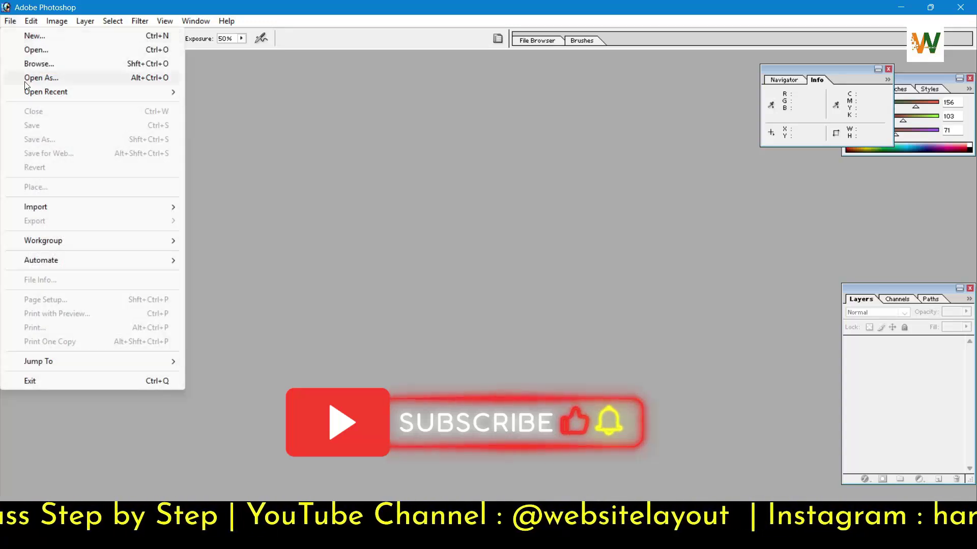
click(248, 168)
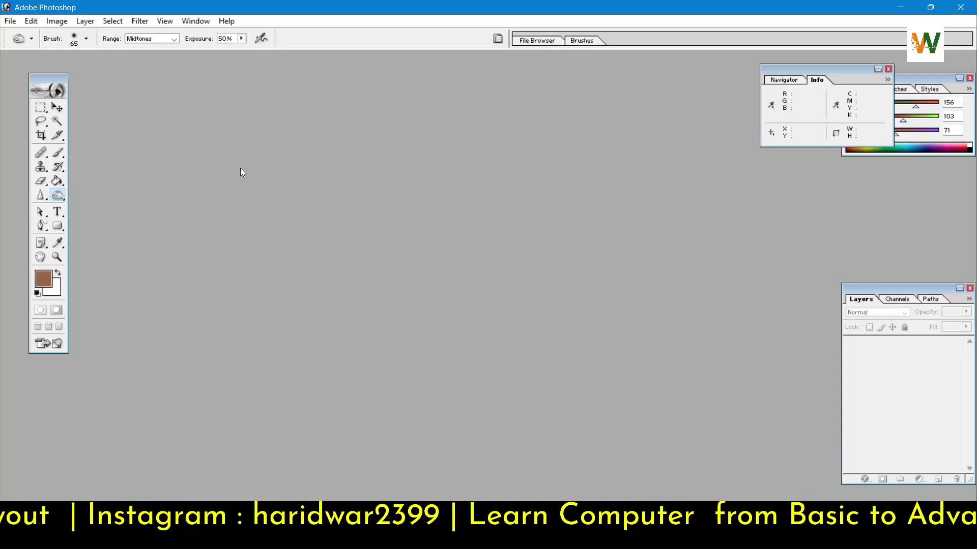
click(10, 22)
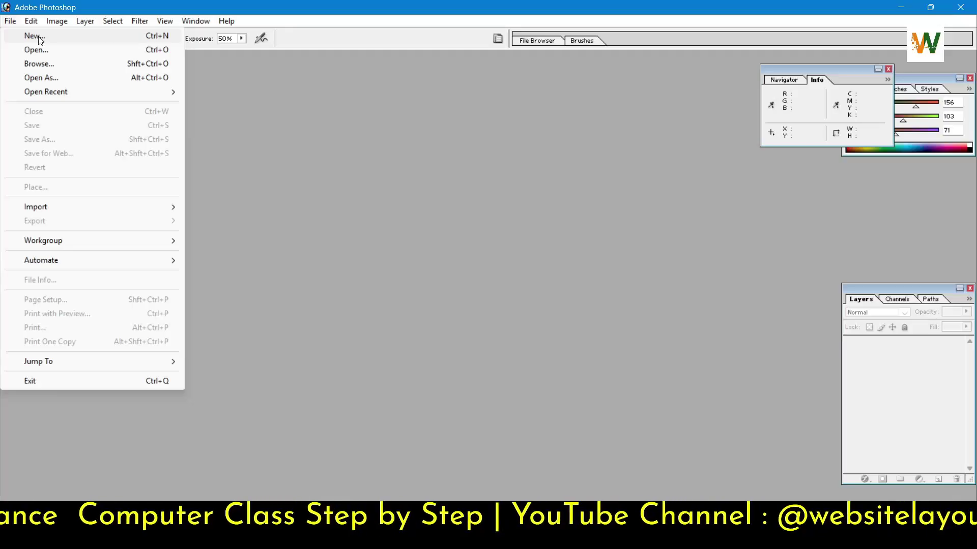
click(320, 225)
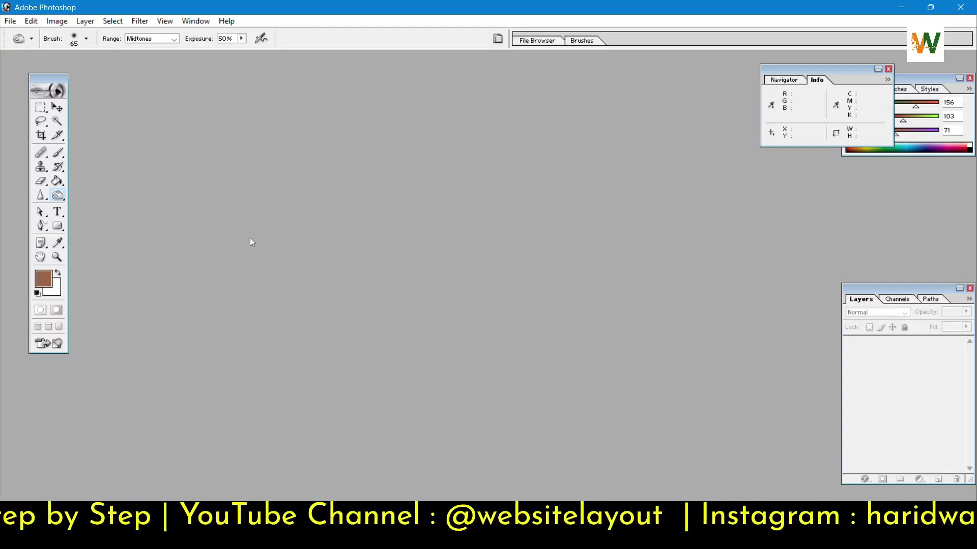
Create a blank Untitled-1 document with the current default settings, reposition its window and close it.
click(10, 22)
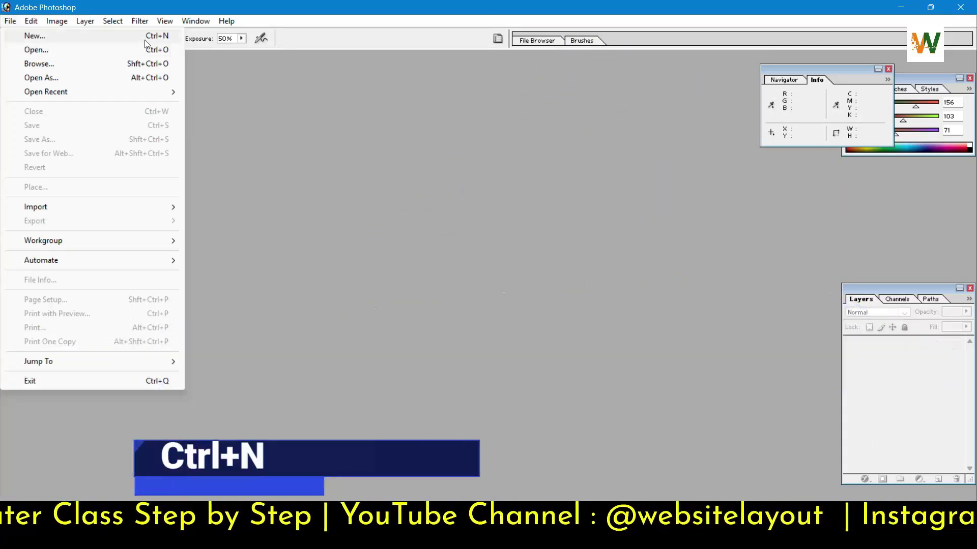
click(144, 39)
click(575, 187)
drag(188, 66, 280, 81)
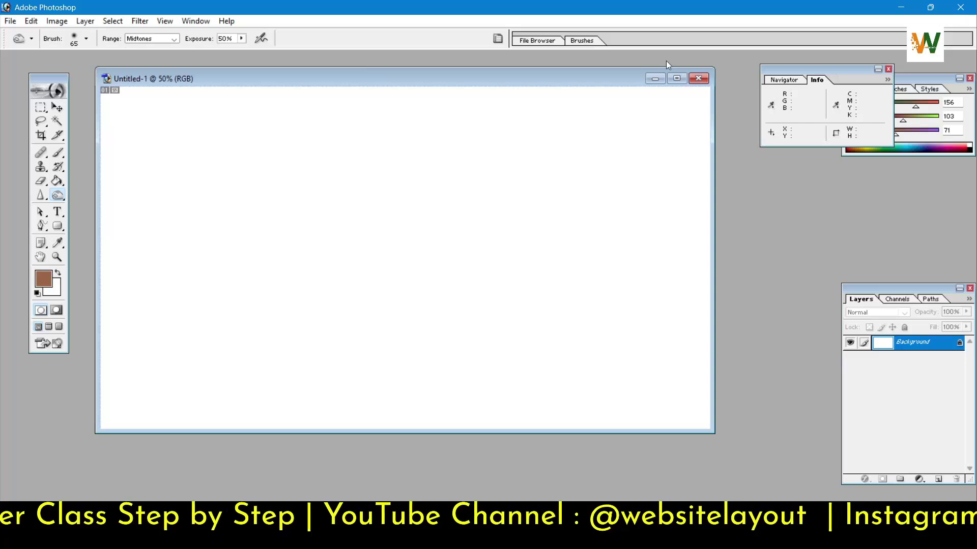
click(697, 78)
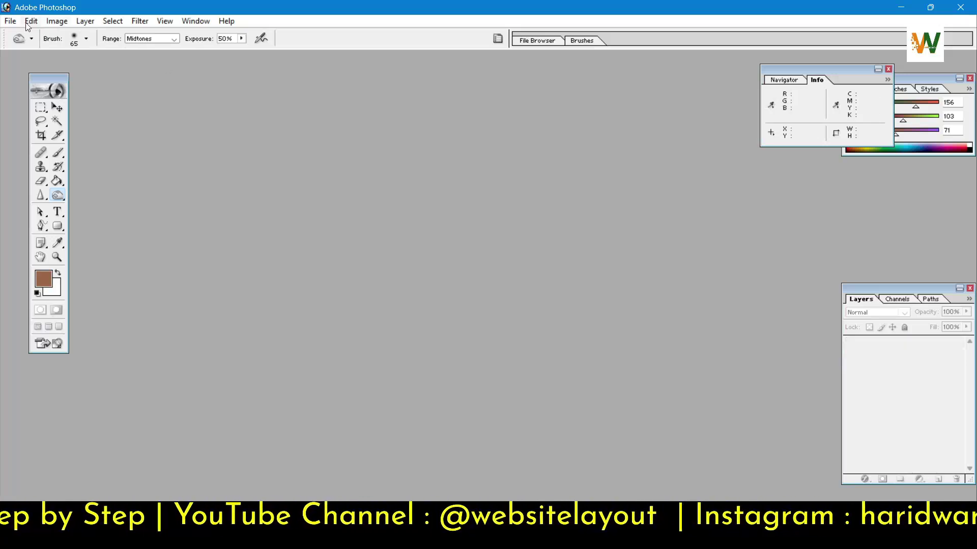
Start a new document, try 11111 as its name and undo the name change.
click(10, 21)
click(33, 34)
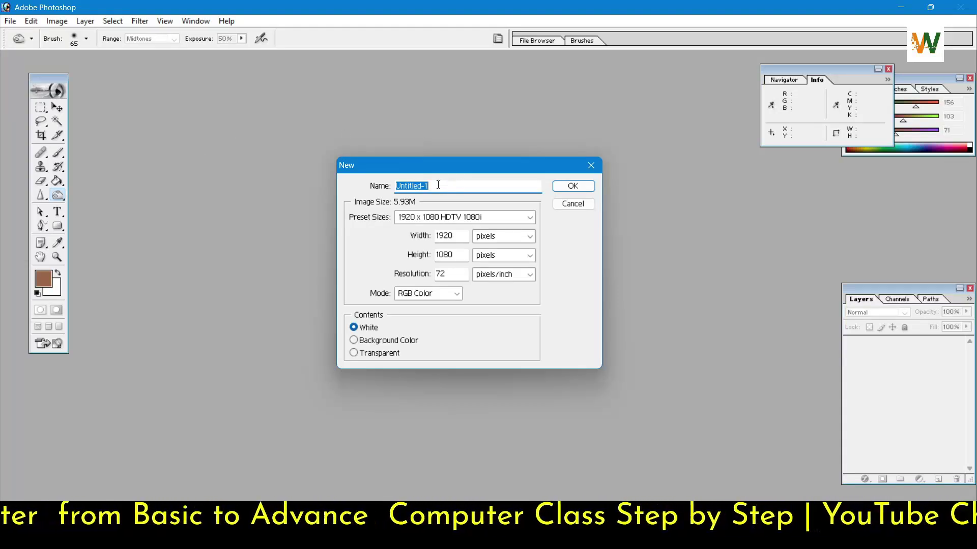
key(BackSpace)
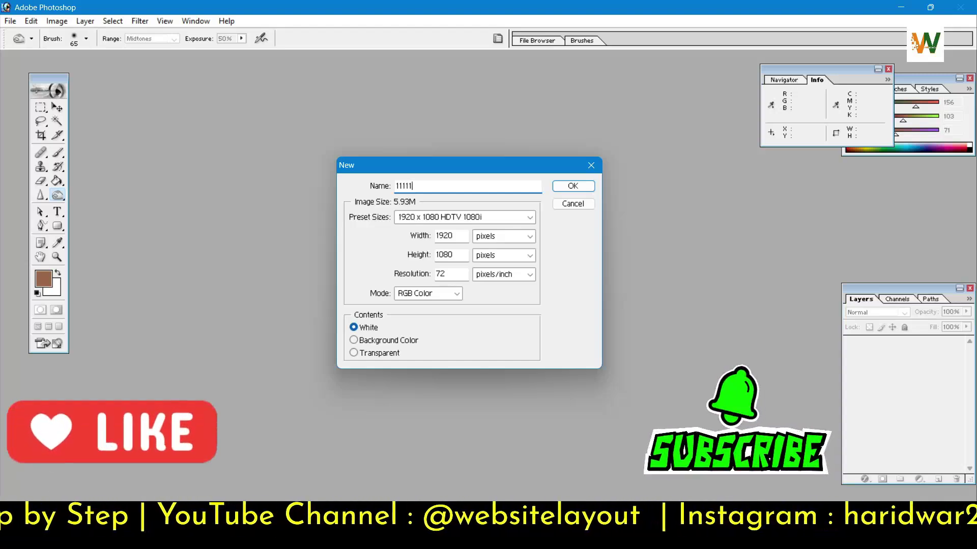
key(ctrl+z)
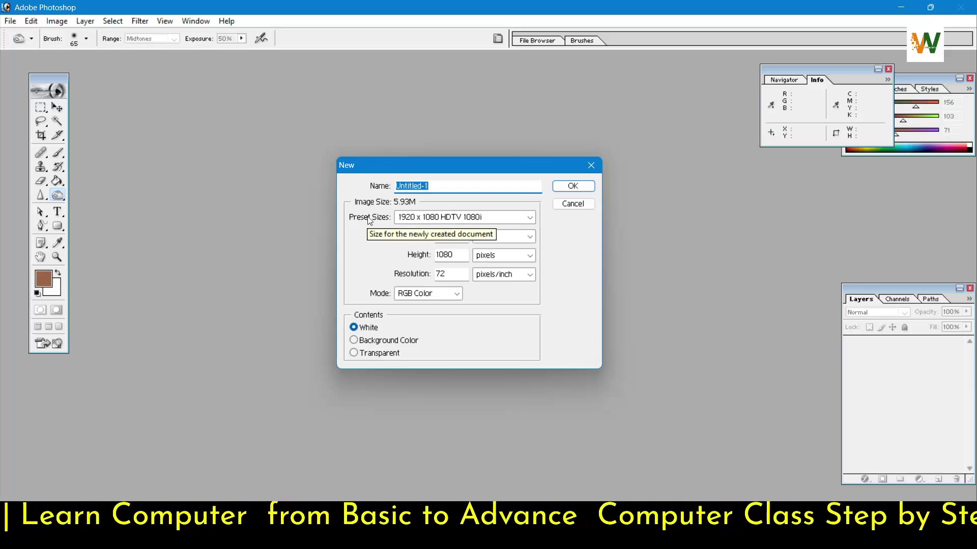
Examine the preset sizes offered for the new document and check the width, height and resolution fields under Custom.
click(530, 215)
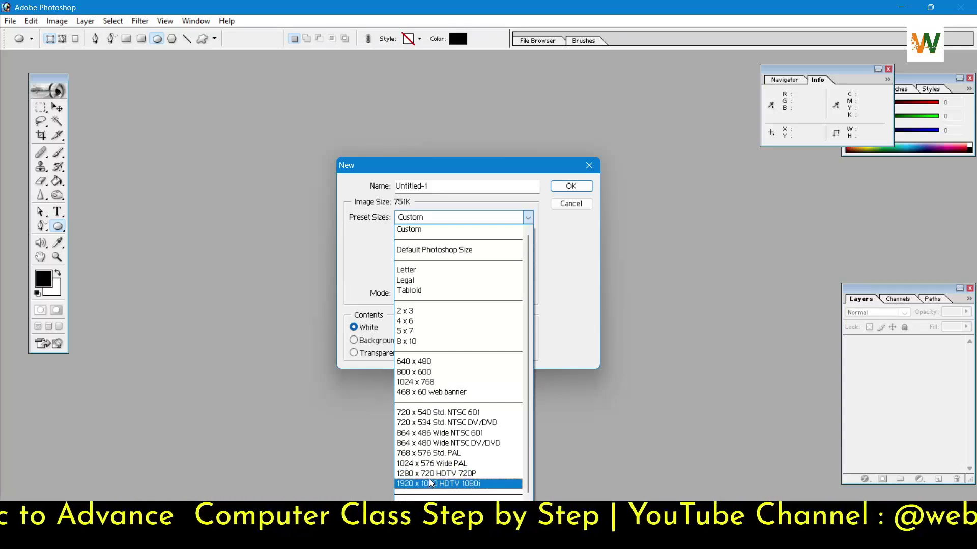
scroll(431, 476, down, 1)
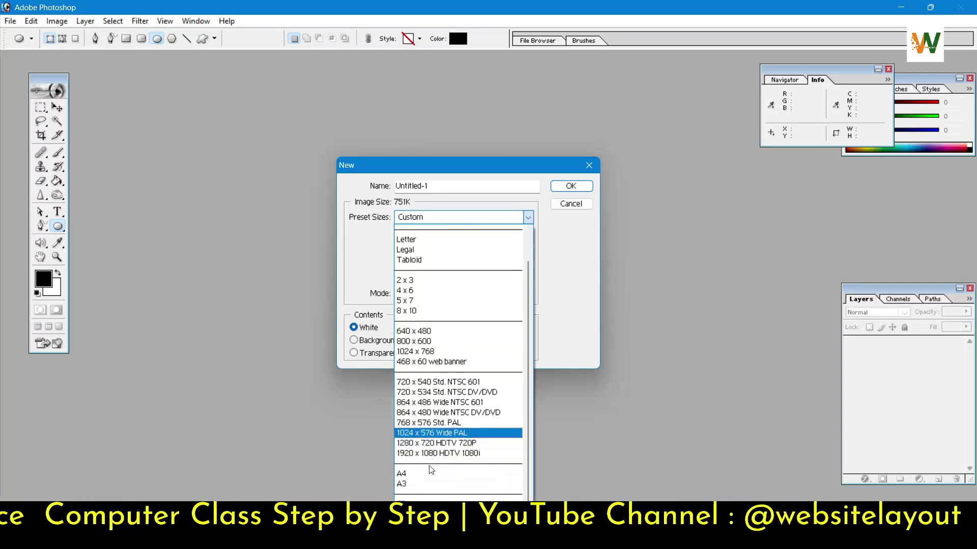
scroll(412, 481, up, 1)
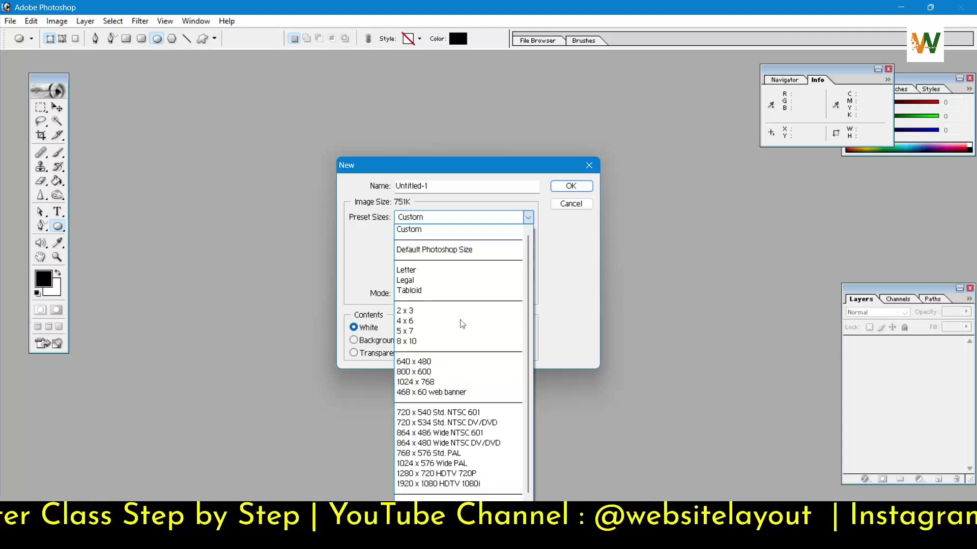
click(465, 216)
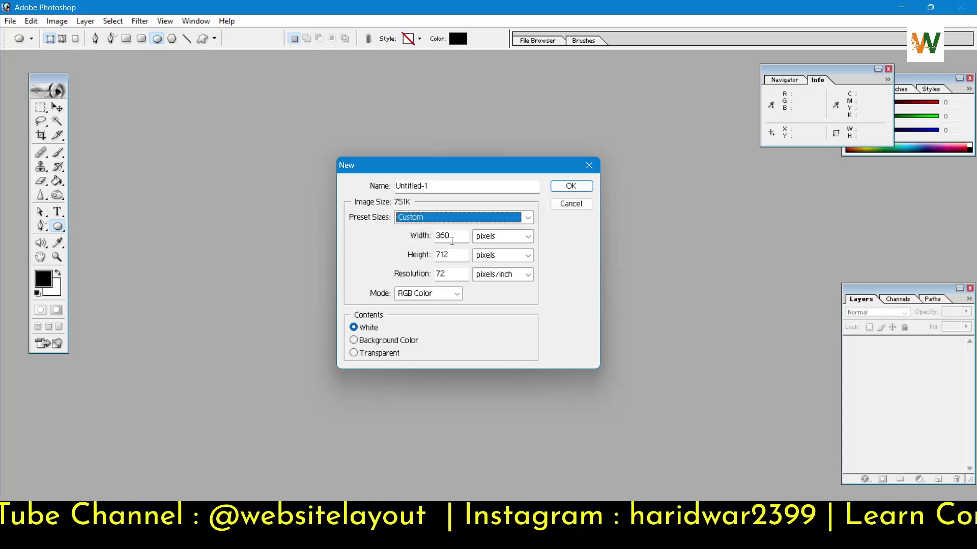
click(451, 241)
click(450, 253)
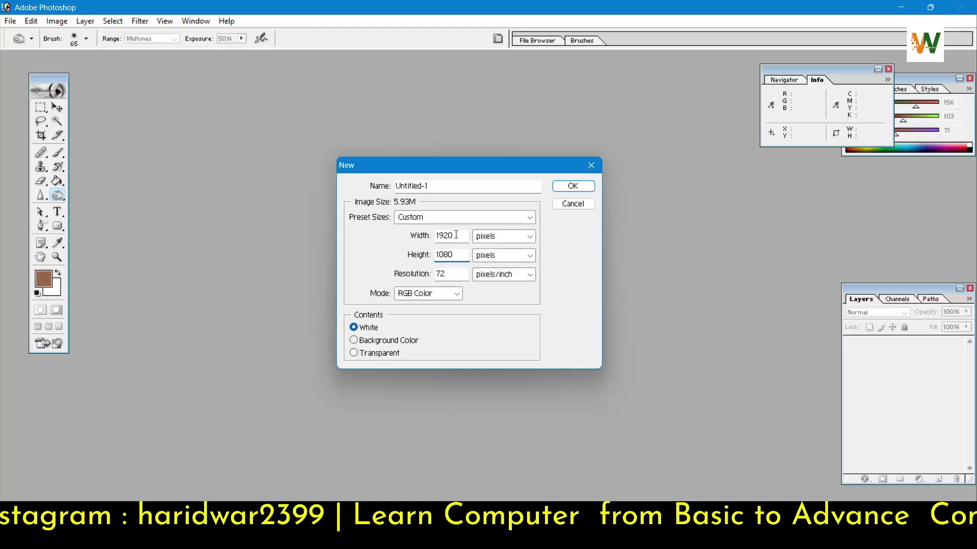
drag(446, 275, 417, 275)
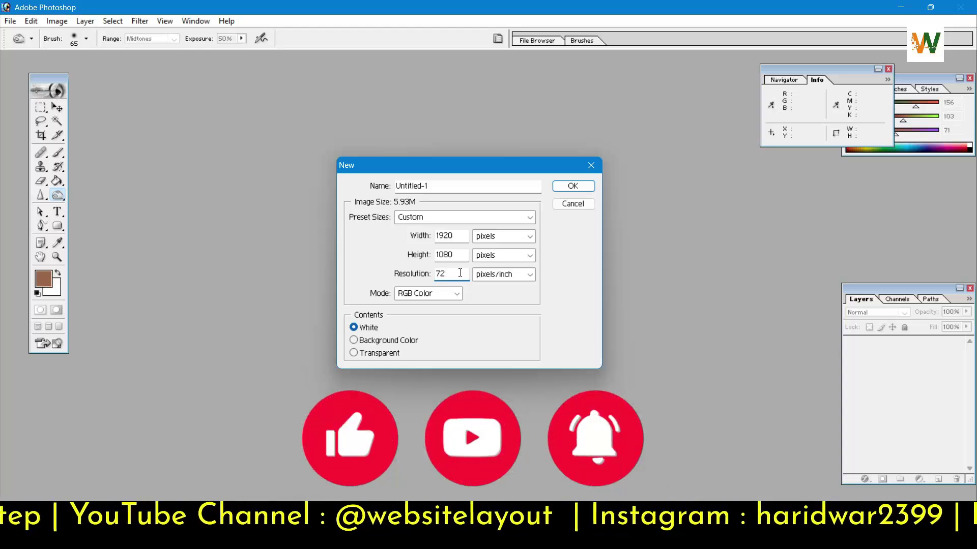
Examine the unit choices offered for the new document's resolution and height, keeping pixels/inch and pixels.
click(511, 275)
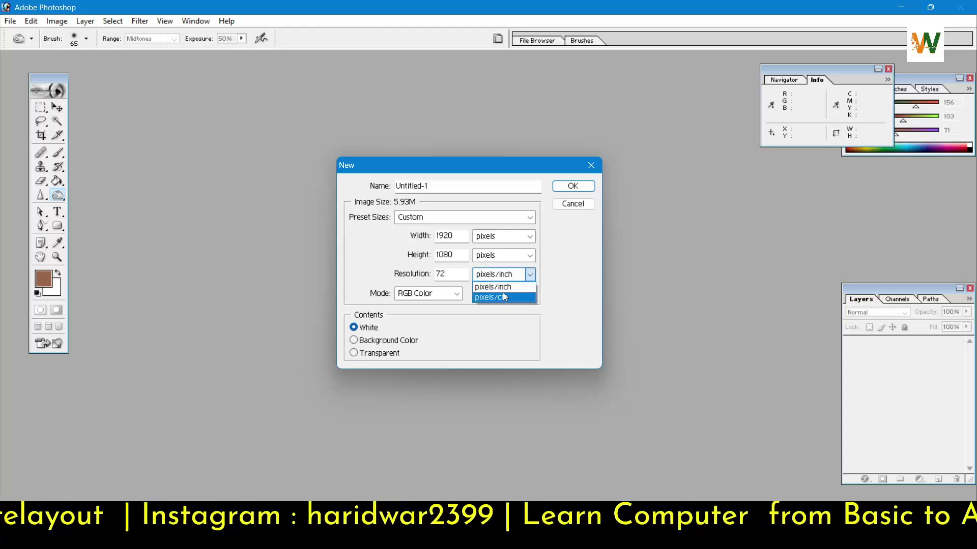
click(524, 257)
click(524, 256)
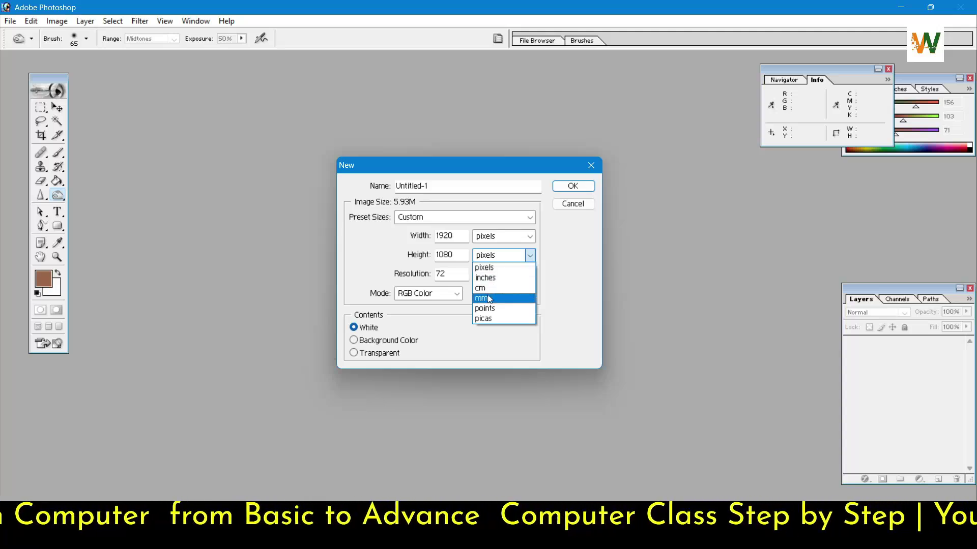
click(564, 229)
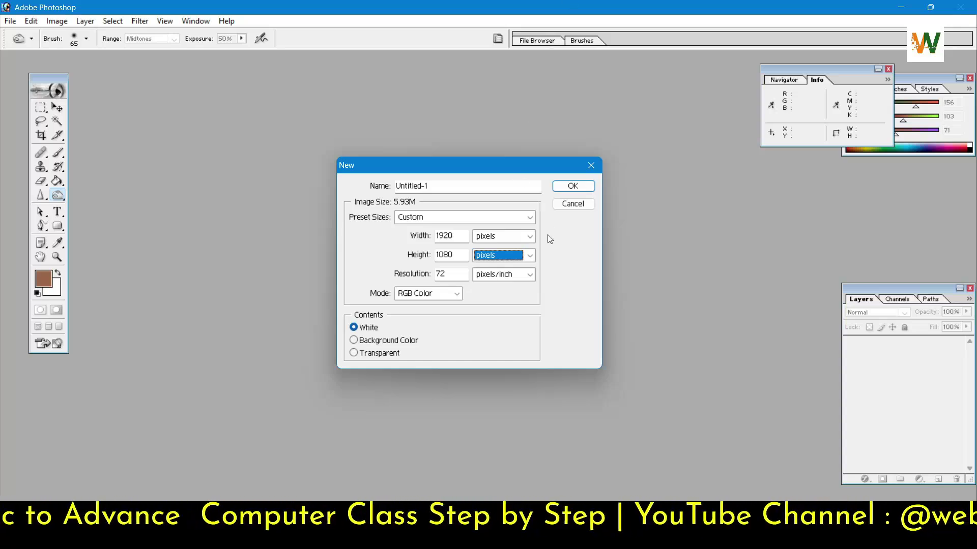
click(449, 236)
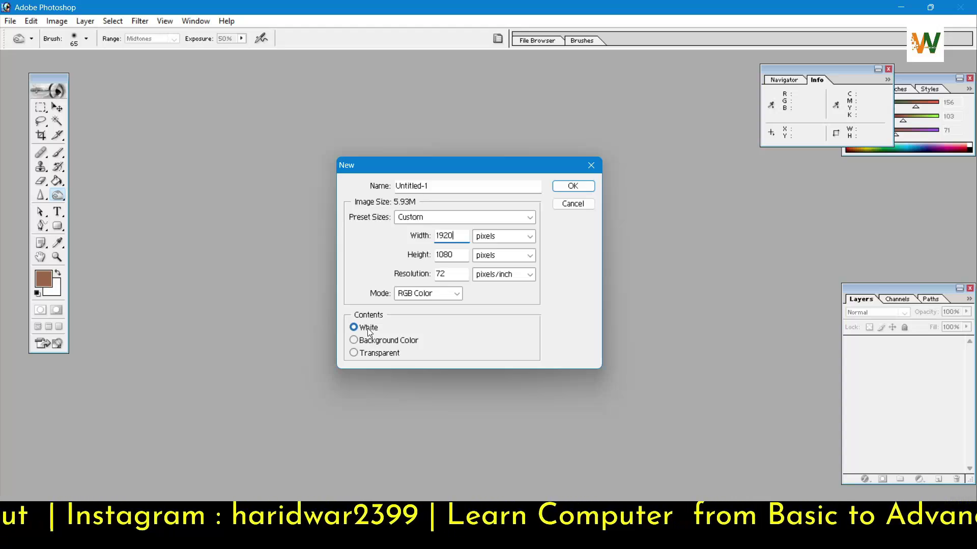
Create the 1920 x 1080 pixel, 72 pixels/inch RGB document with White contents and move its window clear of the toolbox.
click(353, 341)
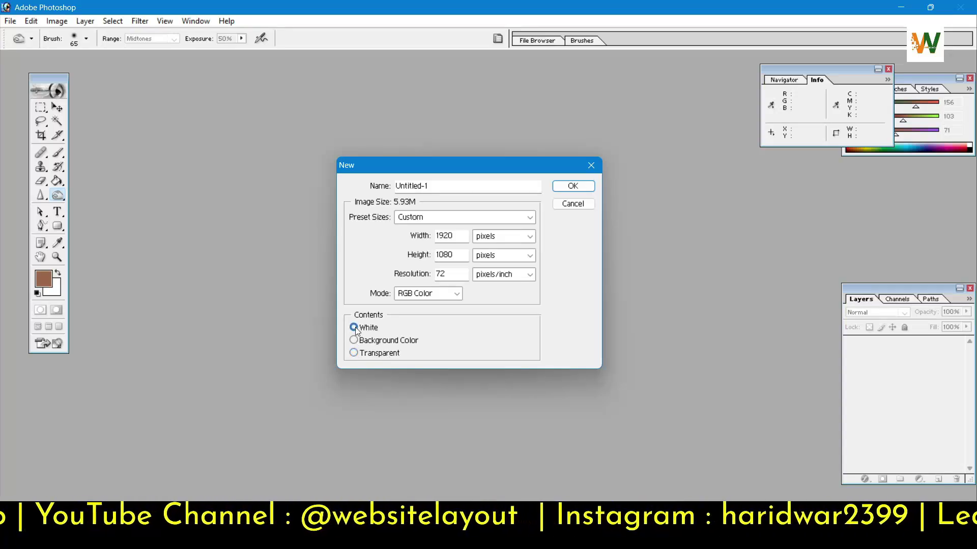
click(573, 186)
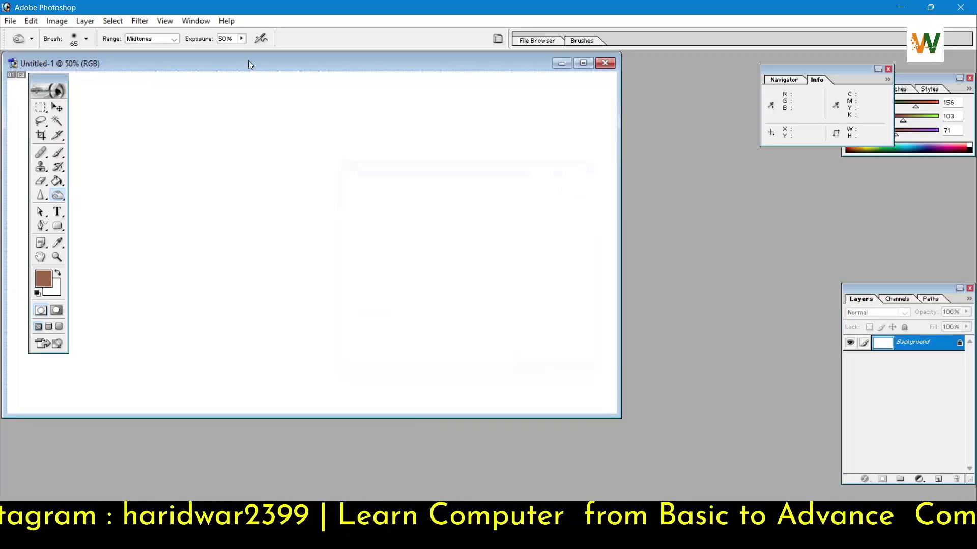
drag(171, 65, 283, 93)
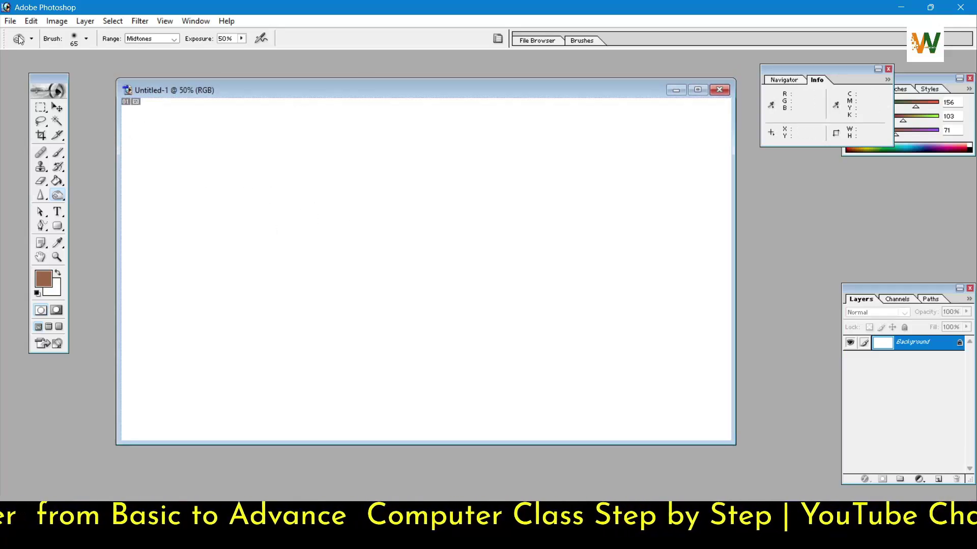
click(10, 22)
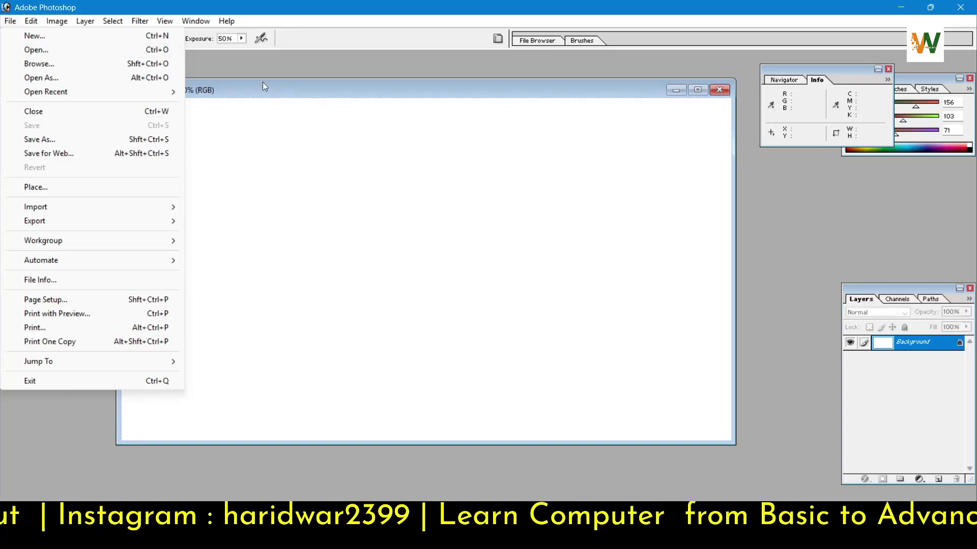
click(139, 51)
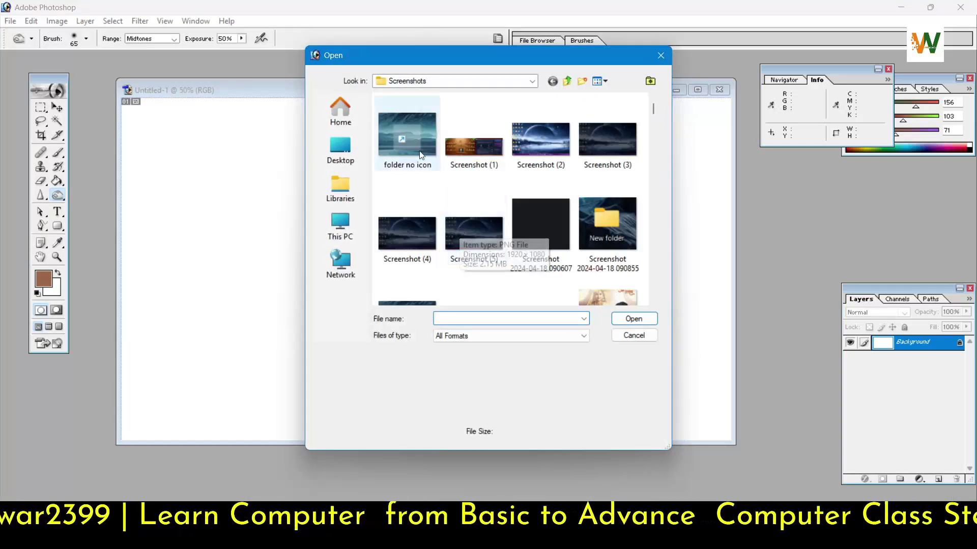
click(547, 143)
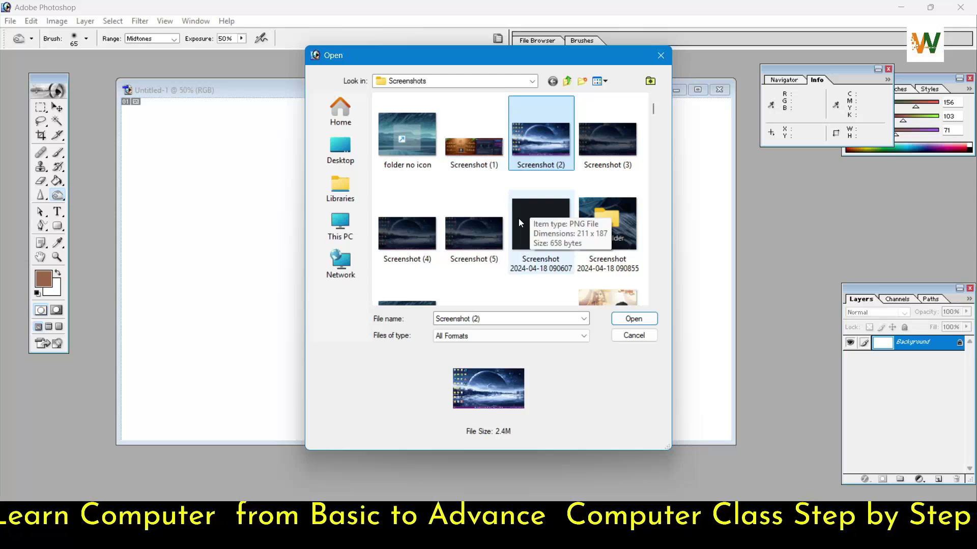
scroll(636, 191, down, 3)
click(414, 180)
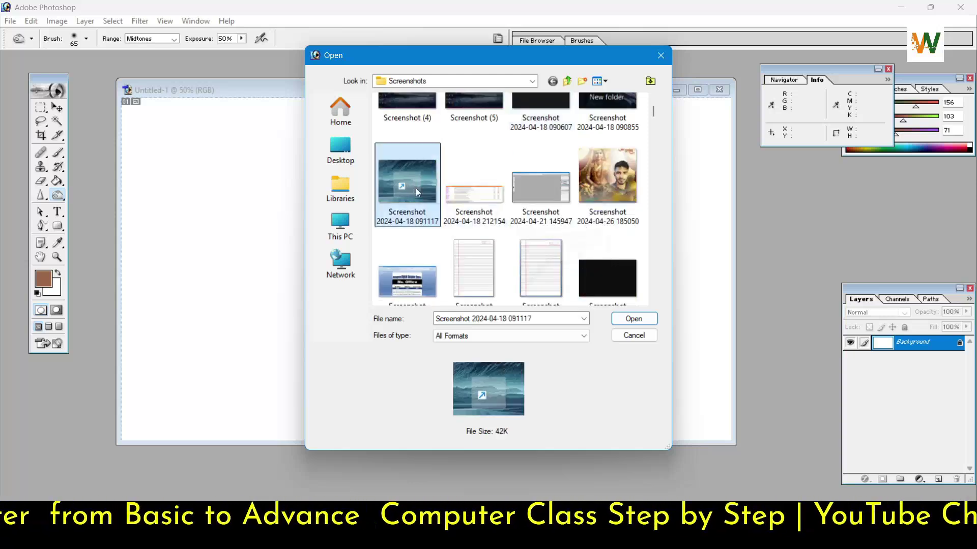
click(418, 291)
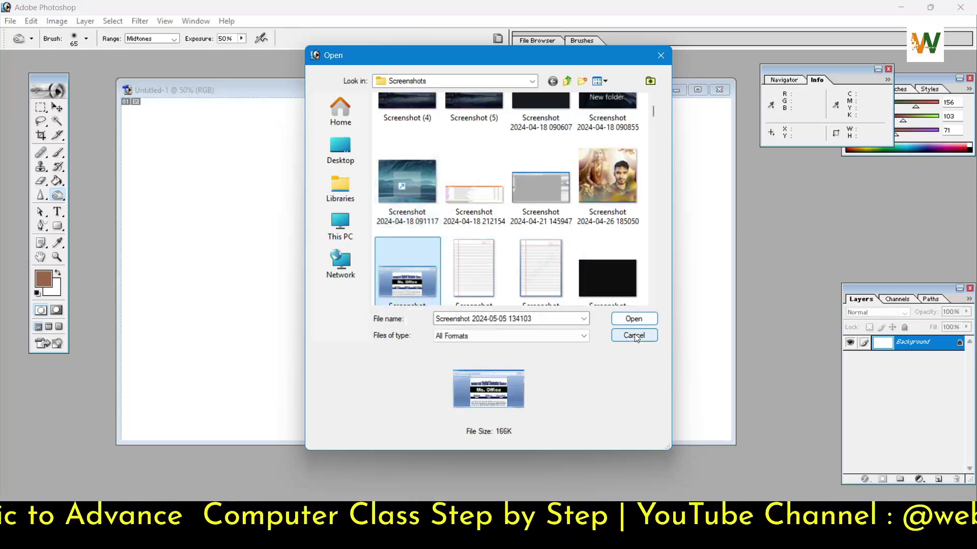
Try filtering the files offered for opening to the Generic PDF format.
click(530, 337)
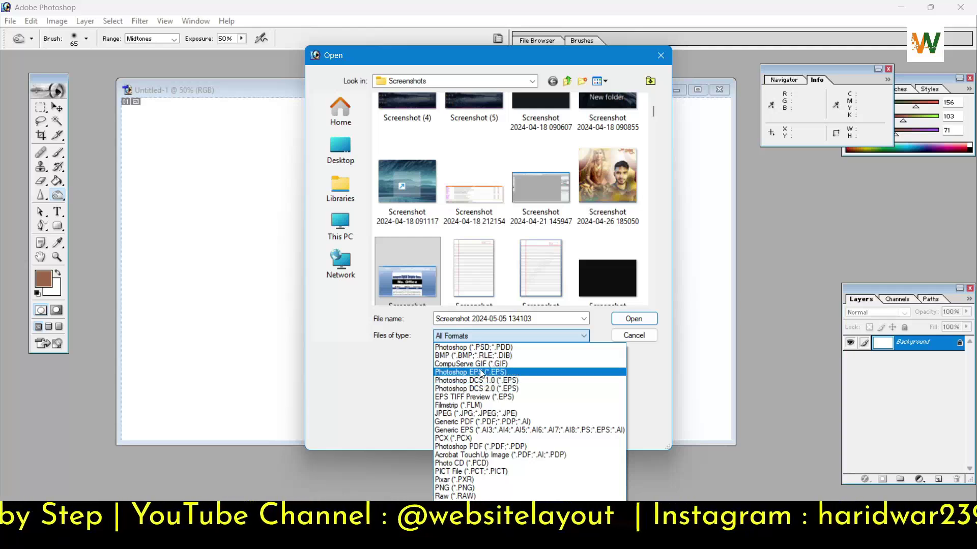
click(495, 421)
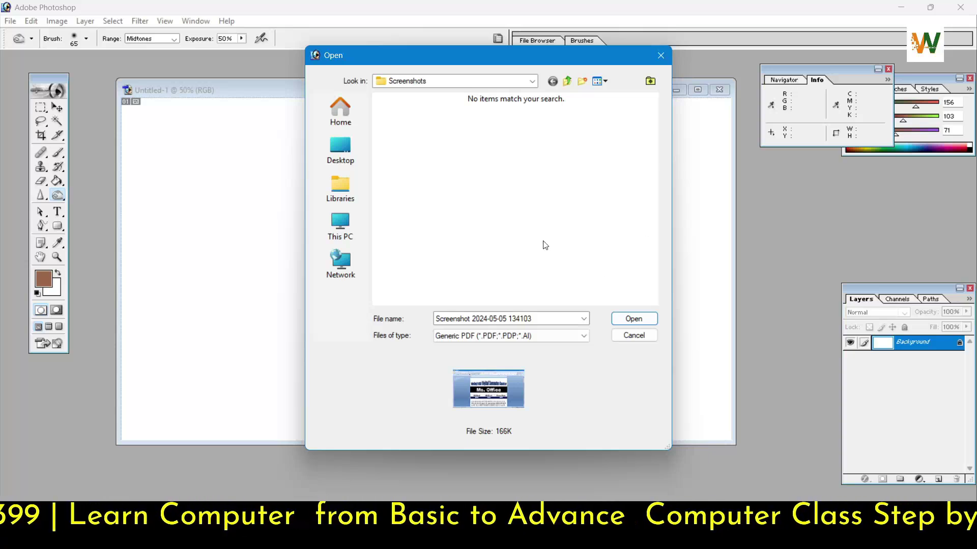
key(Return)
key(Return)
click(584, 336)
click(454, 487)
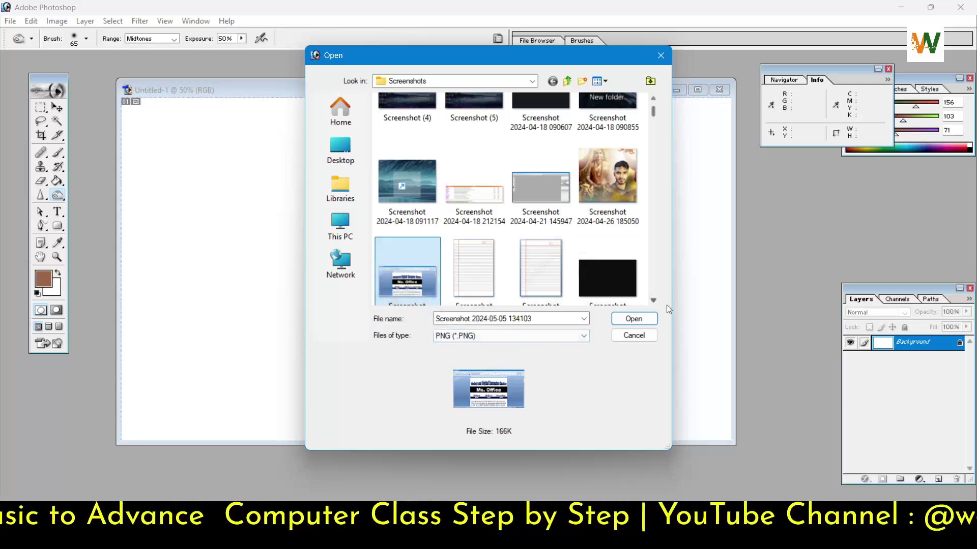
click(634, 318)
Shrink the opened screenshot's document window and place it over the blank document.
drag(245, 62, 390, 86)
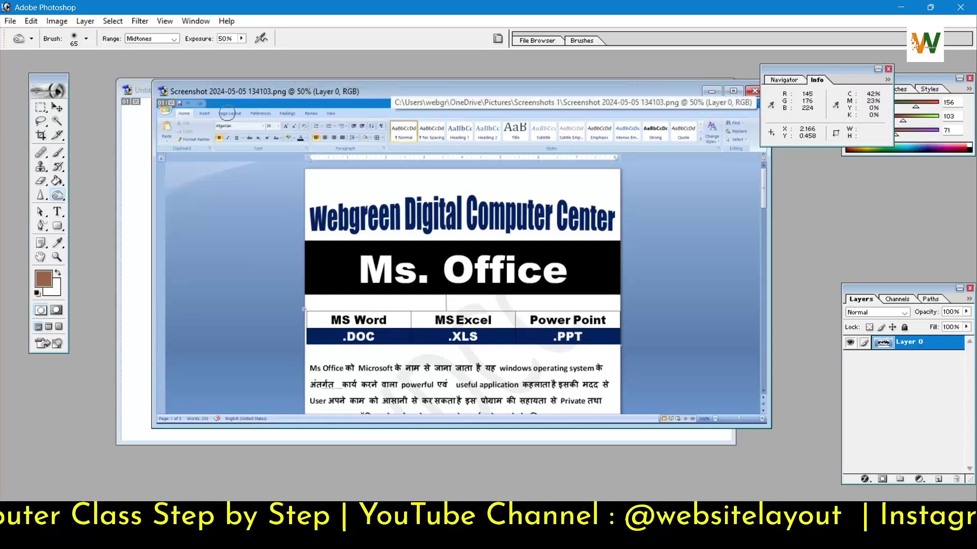
drag(152, 85, 412, 142)
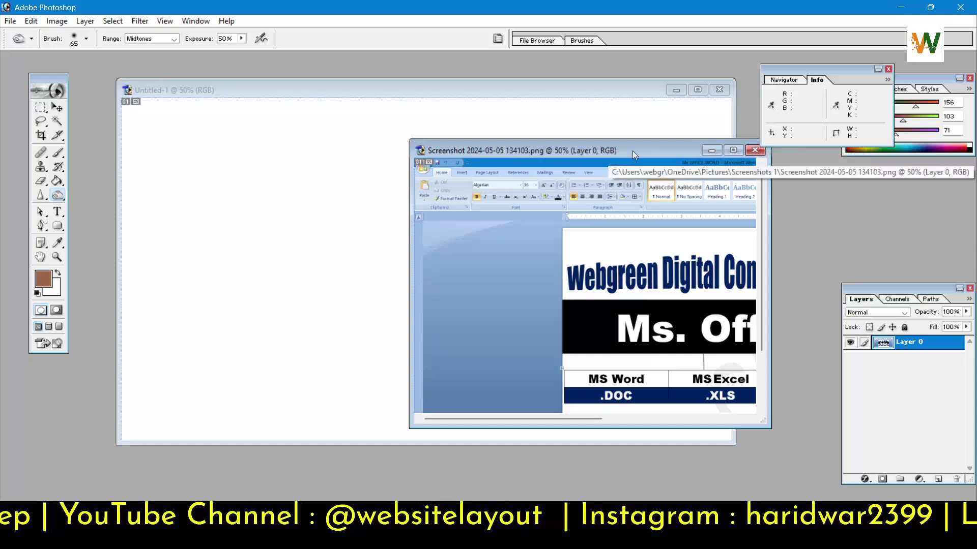
drag(632, 150, 549, 151)
Display the File Browser for looking through image folders.
click(11, 21)
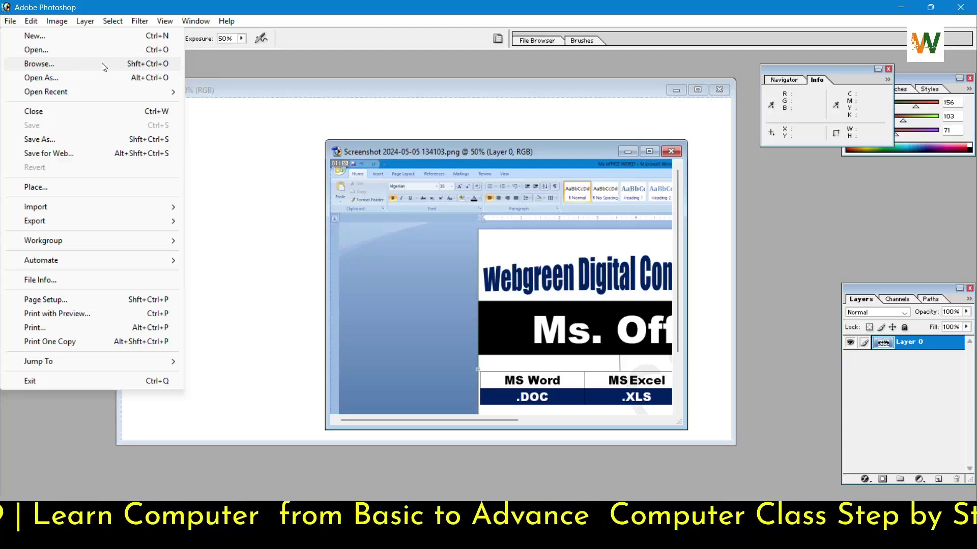
click(536, 41)
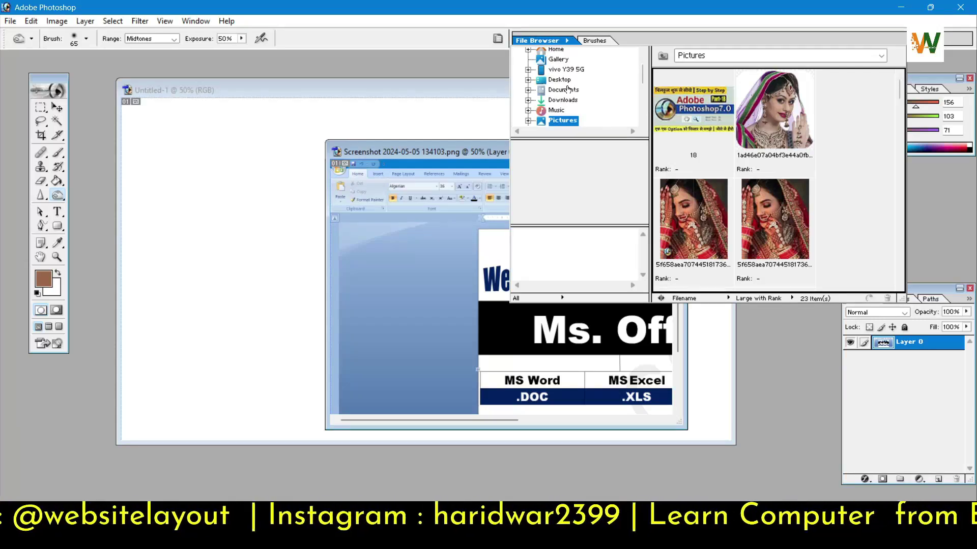
Open 1ad46e07a04bf3e44a0fbd1651e4cd9a.png from the Pictures folder in the File Browser.
click(773, 123)
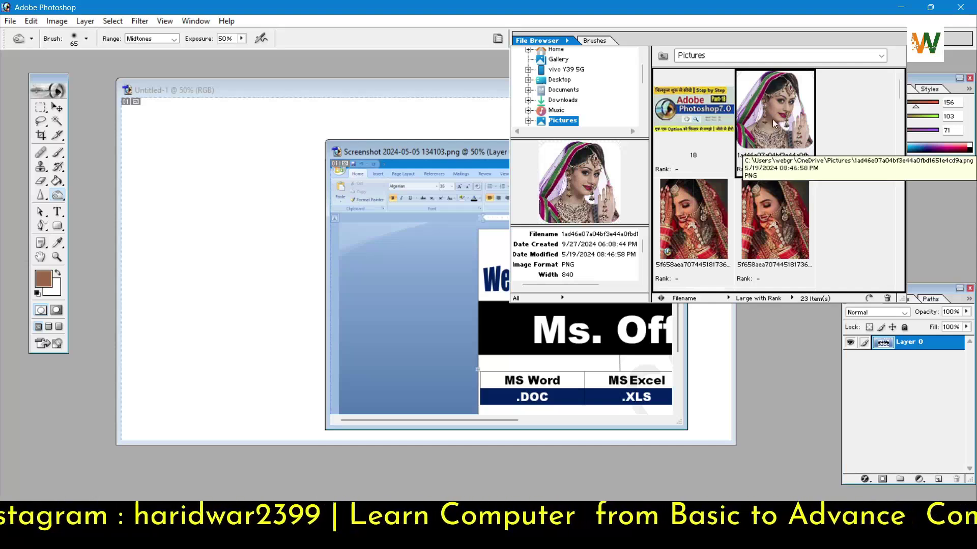
double_click(772, 120)
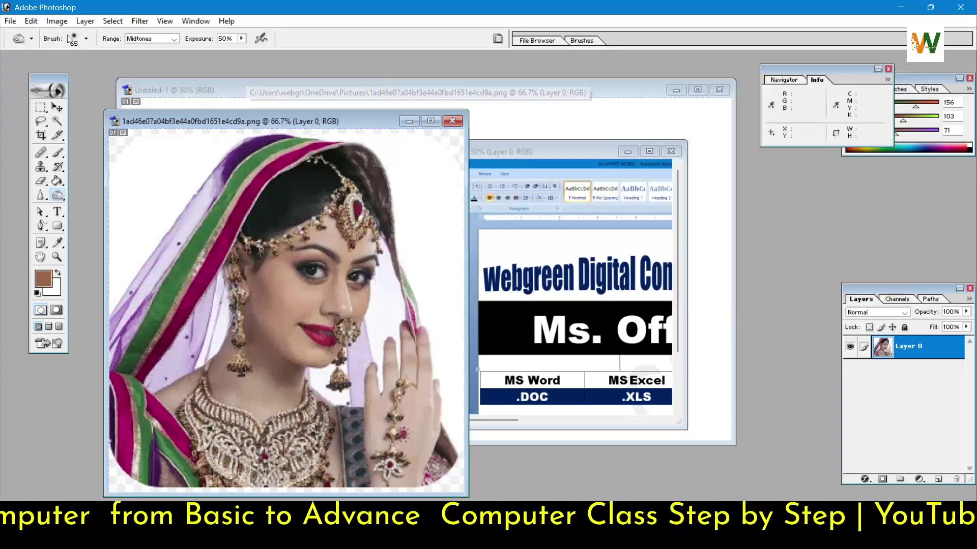
Bring the File Browser up again through the Browse command and collapse it.
click(11, 21)
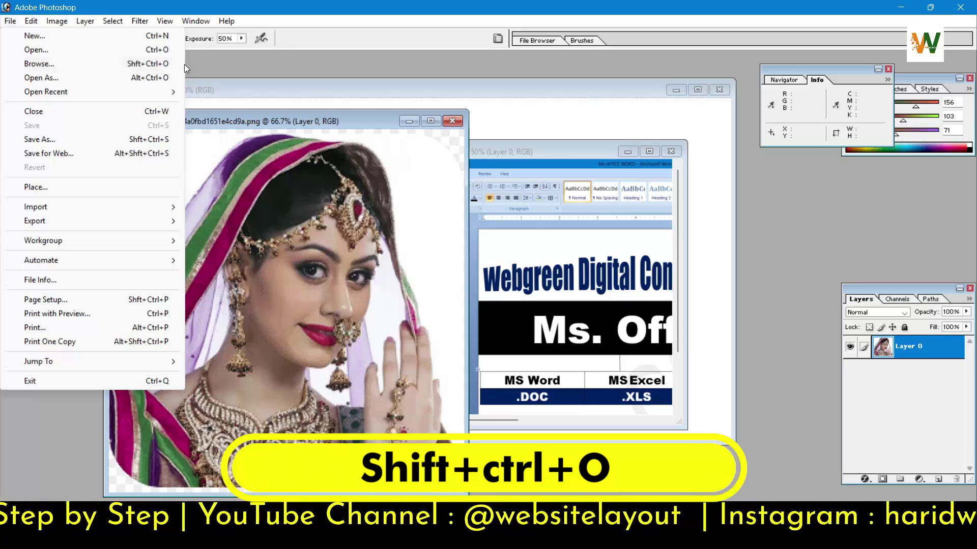
click(57, 65)
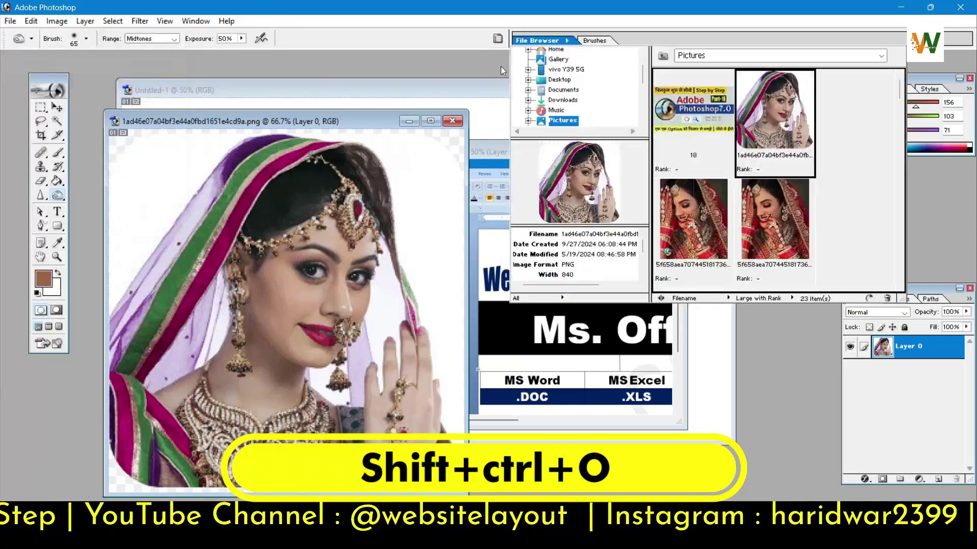
click(553, 40)
click(544, 40)
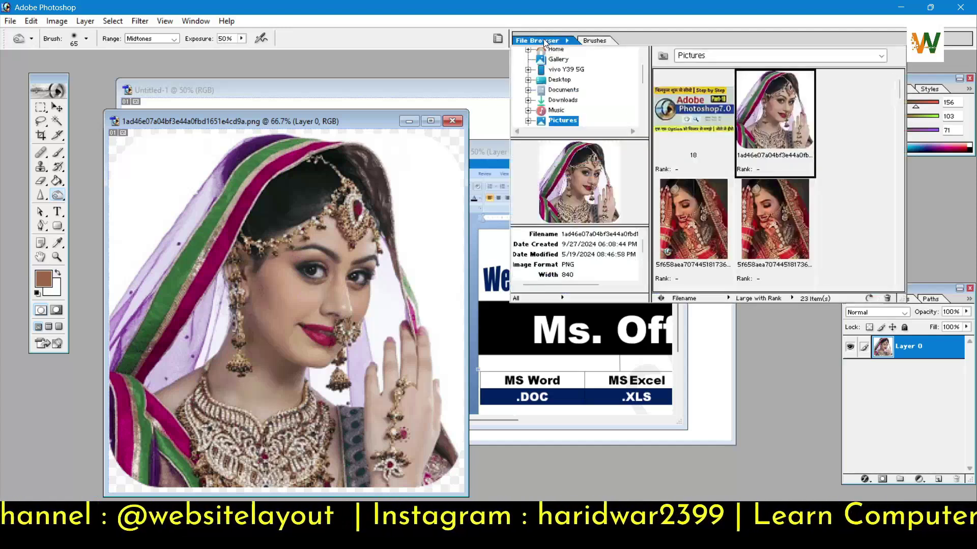
click(543, 40)
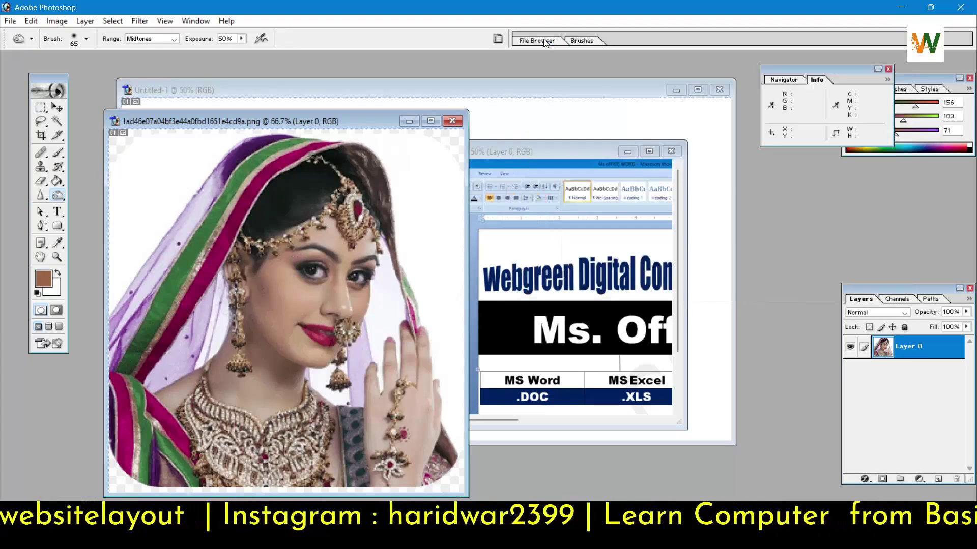
click(11, 21)
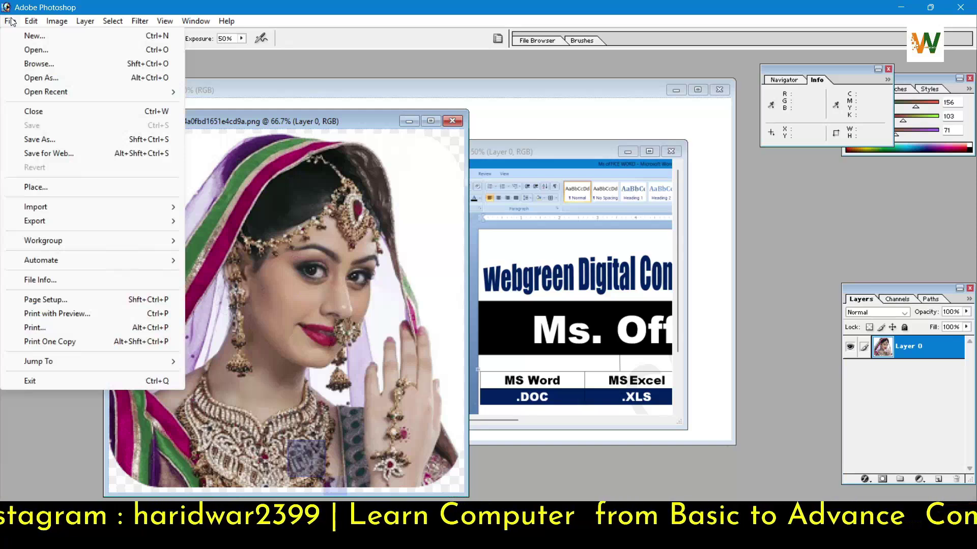
click(48, 79)
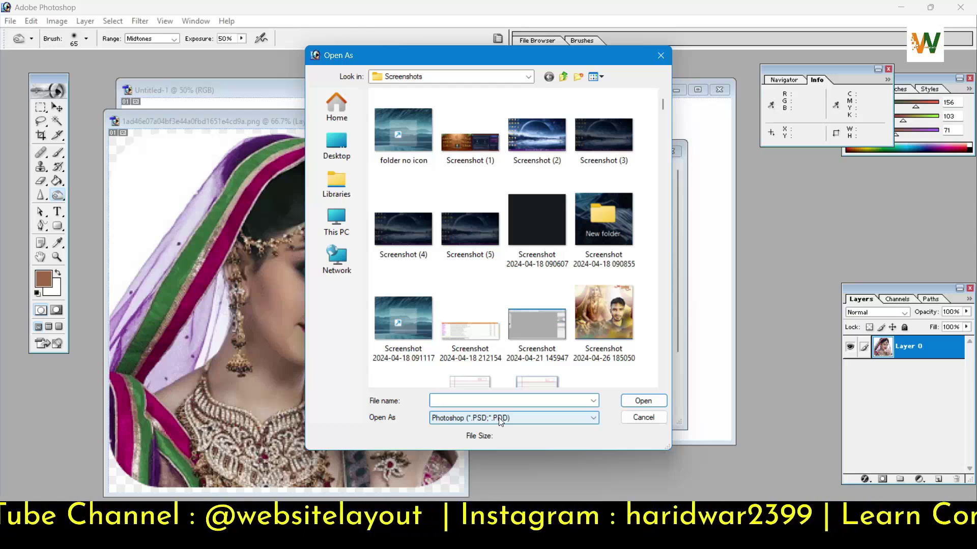
click(460, 328)
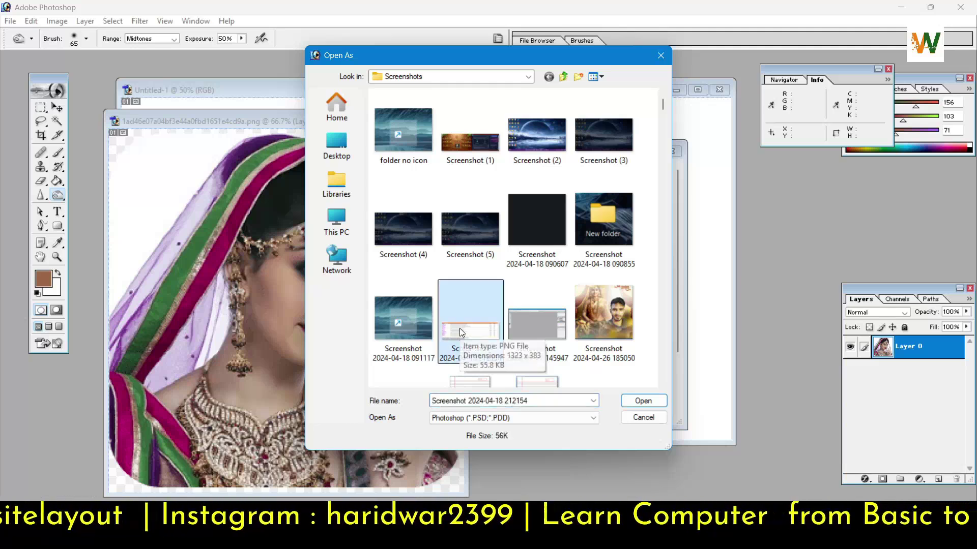
click(643, 401)
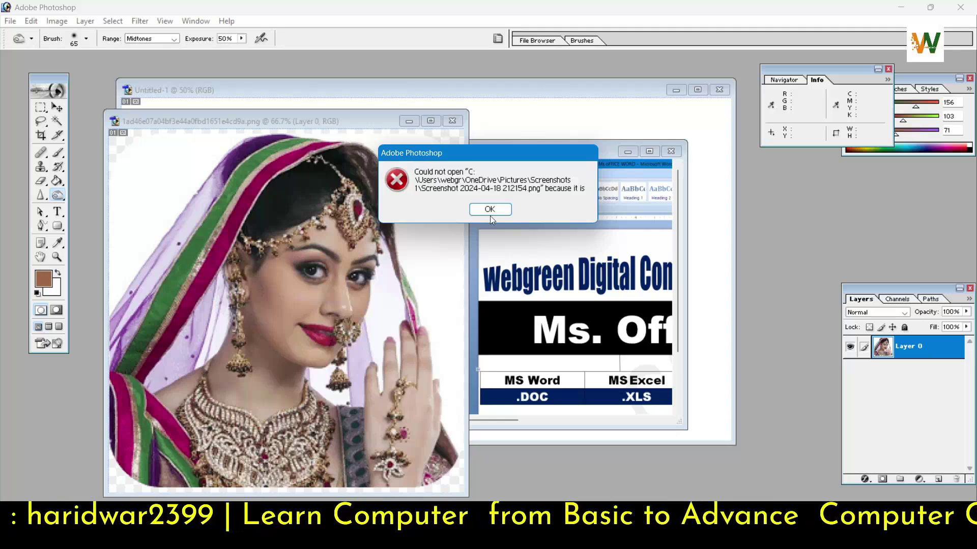
click(489, 213)
Start Open As again, choose the JPEG format, look through the Screenshots folder and switch to the Pictures folder.
click(10, 21)
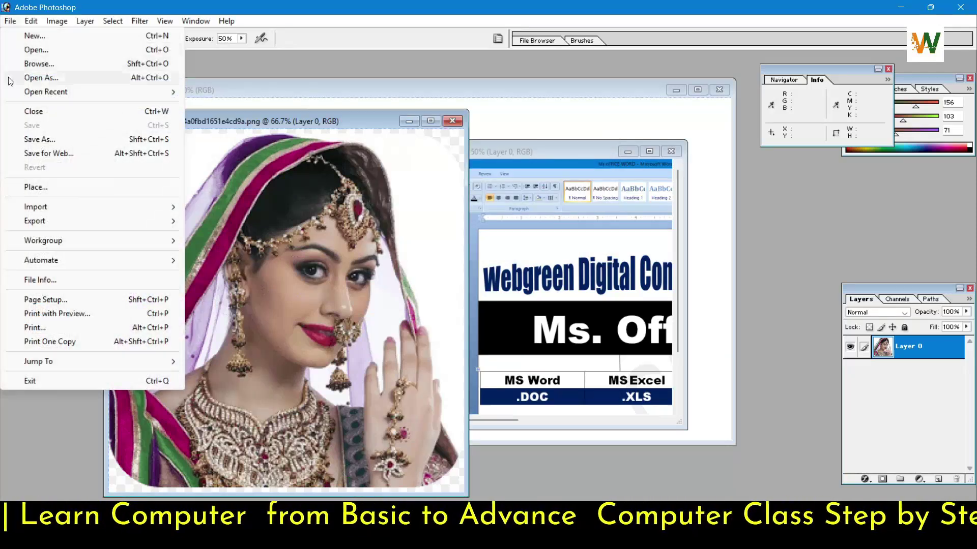
click(40, 78)
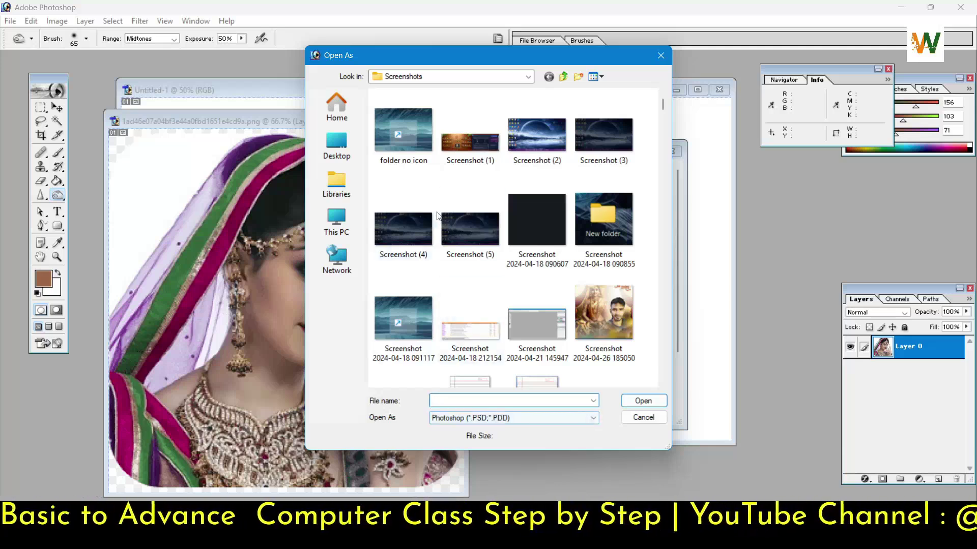
scroll(443, 204, down, 5)
scroll(442, 177, down, 10)
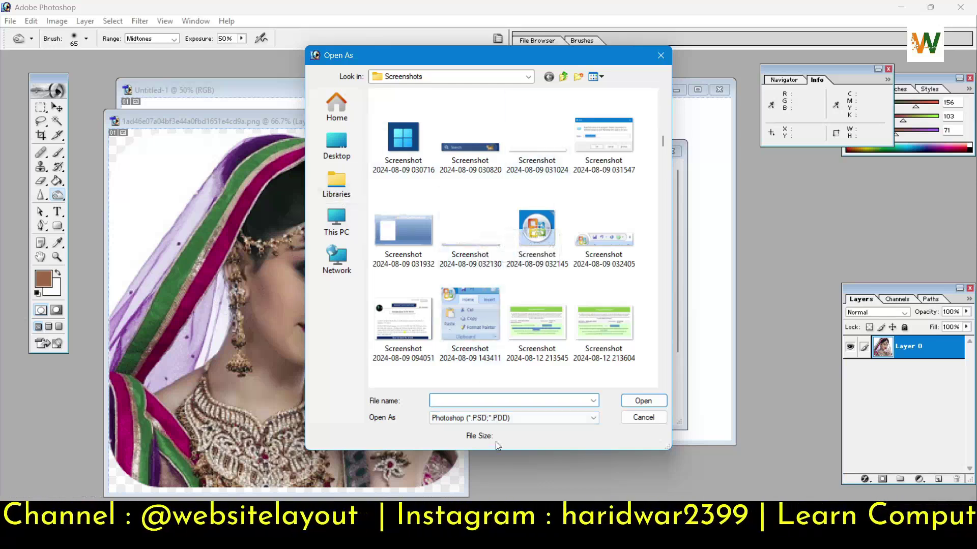
click(497, 417)
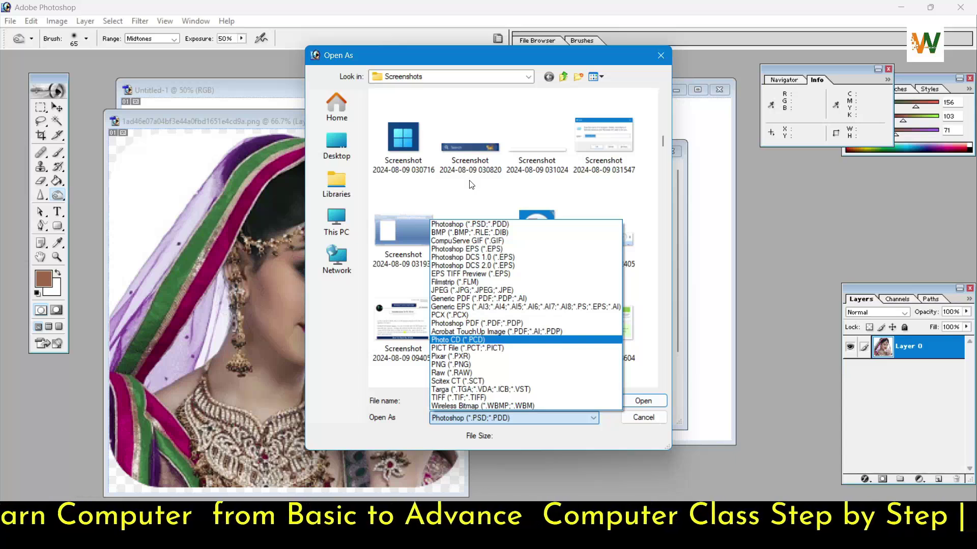
click(484, 292)
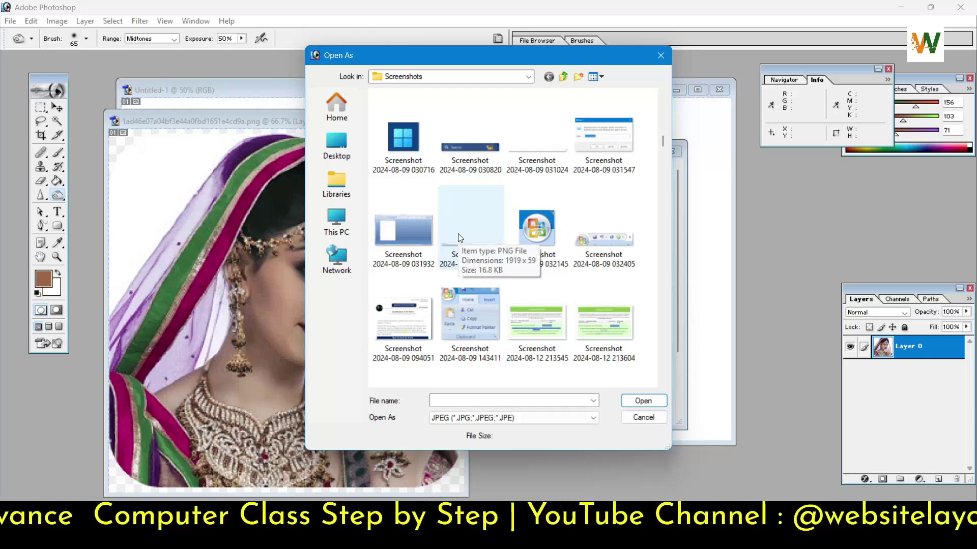
scroll(460, 238, down, 3)
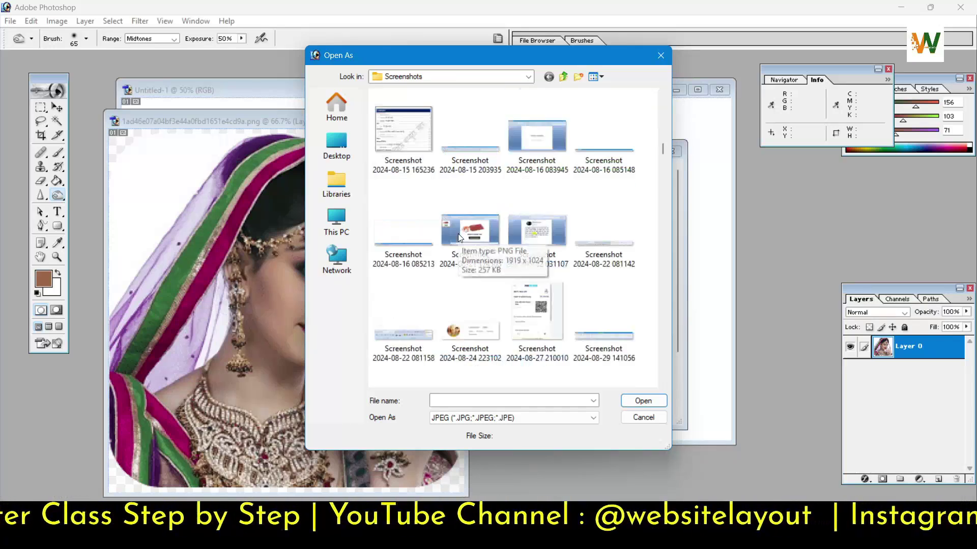
scroll(460, 238, down, 1)
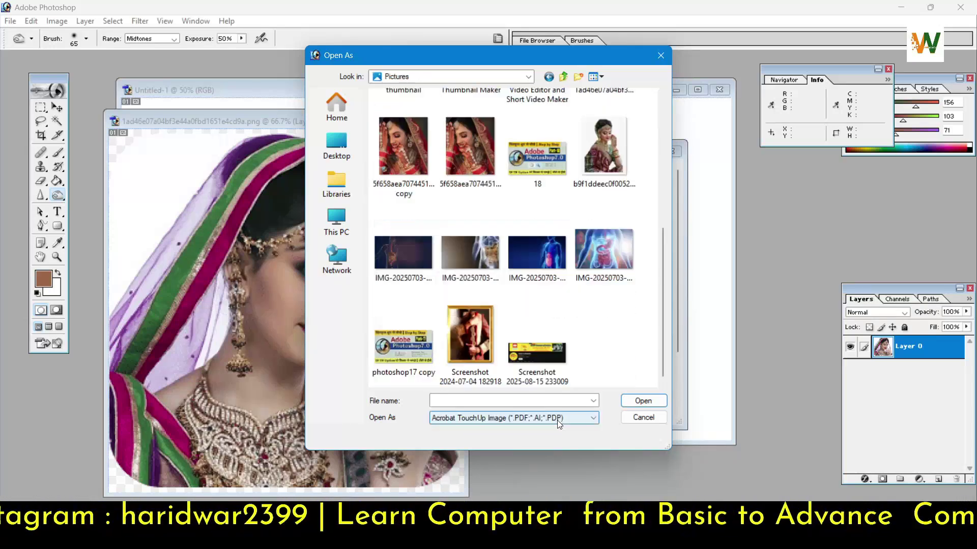
click(557, 420)
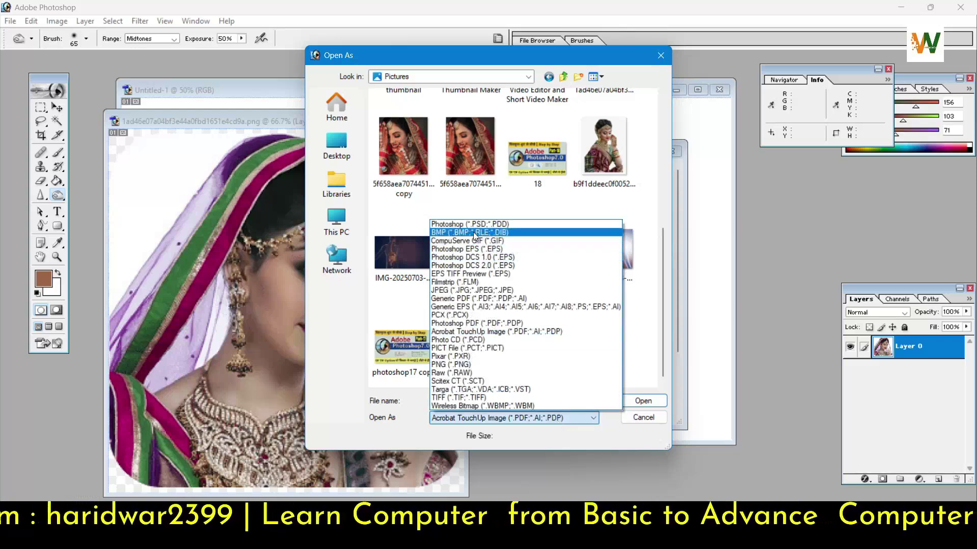
click(460, 226)
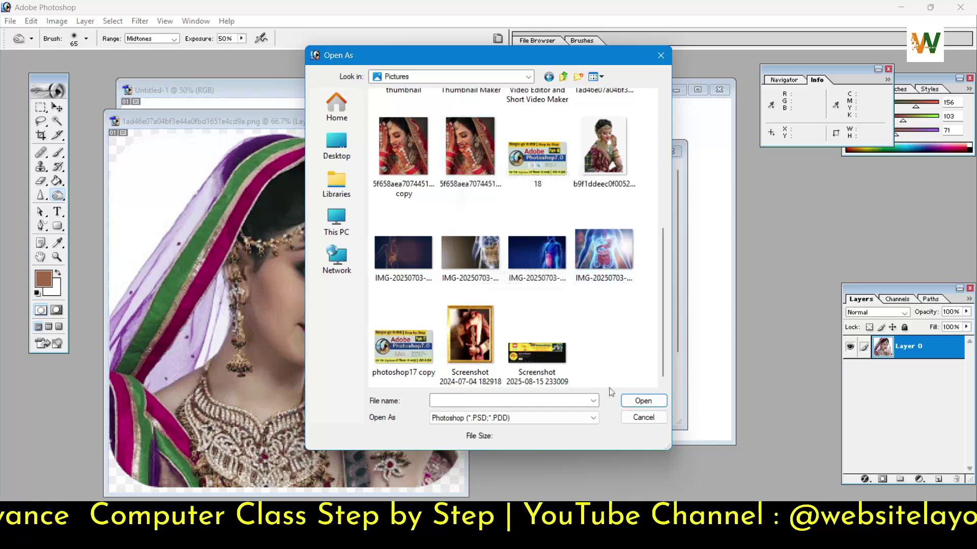
click(512, 420)
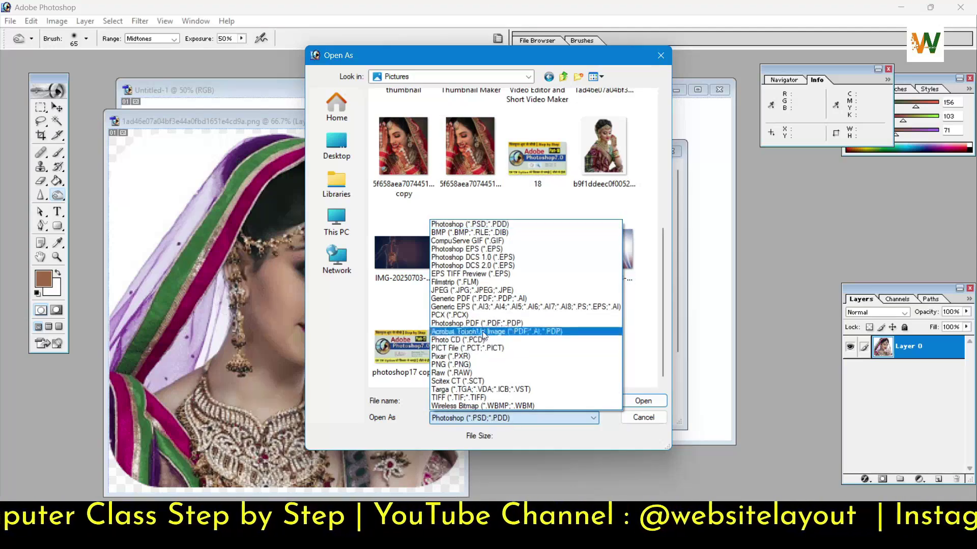
click(488, 290)
double_click(466, 153)
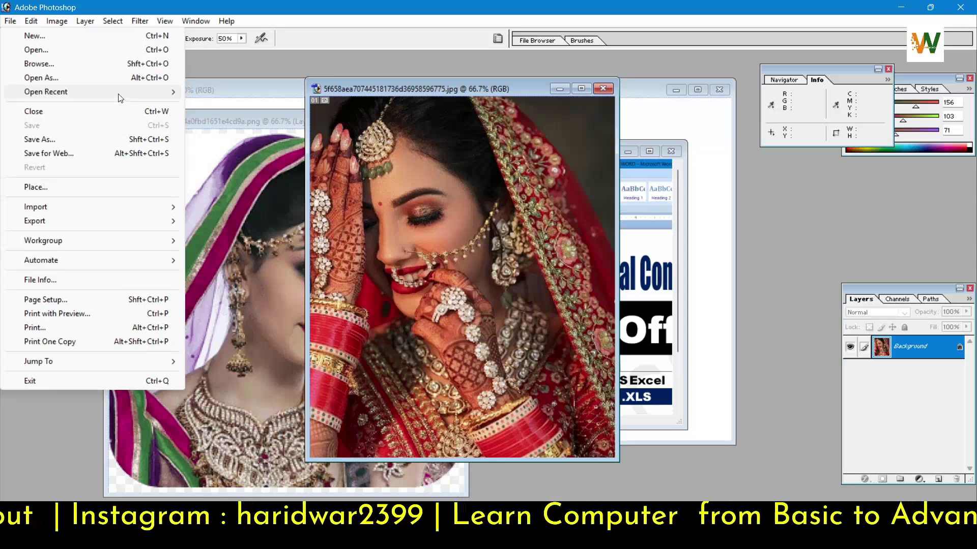
Look at the list of recently opened files.
mouse_move(76, 94)
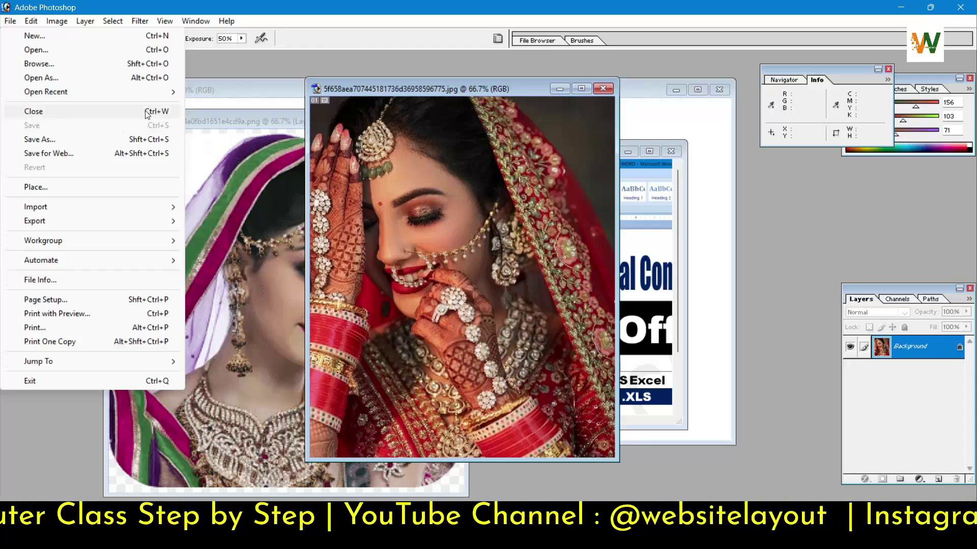
key(Right)
key(Right)
click(10, 21)
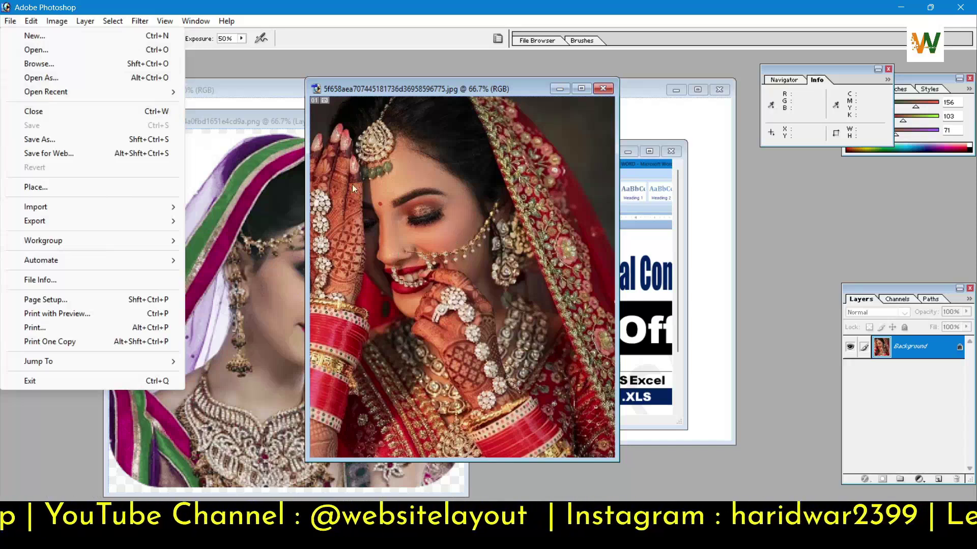
click(416, 90)
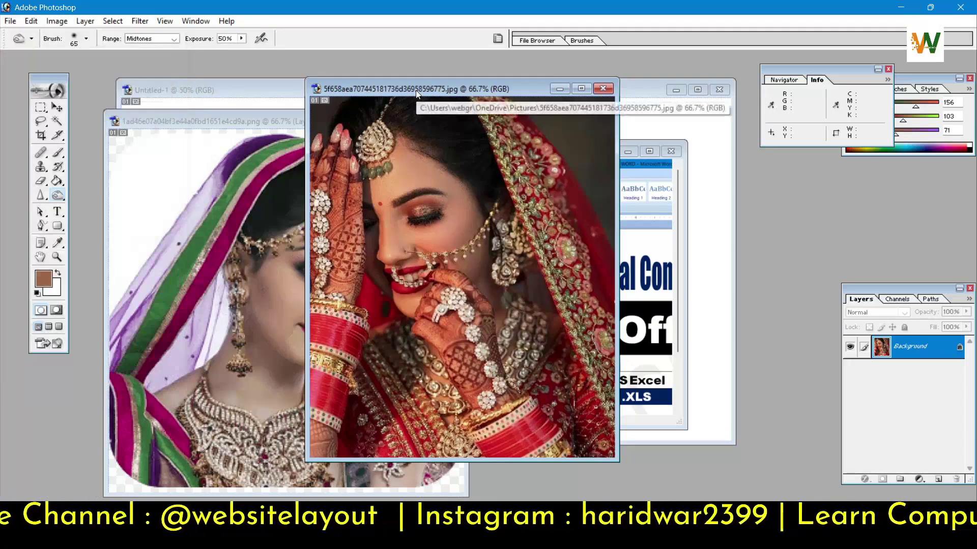
click(10, 22)
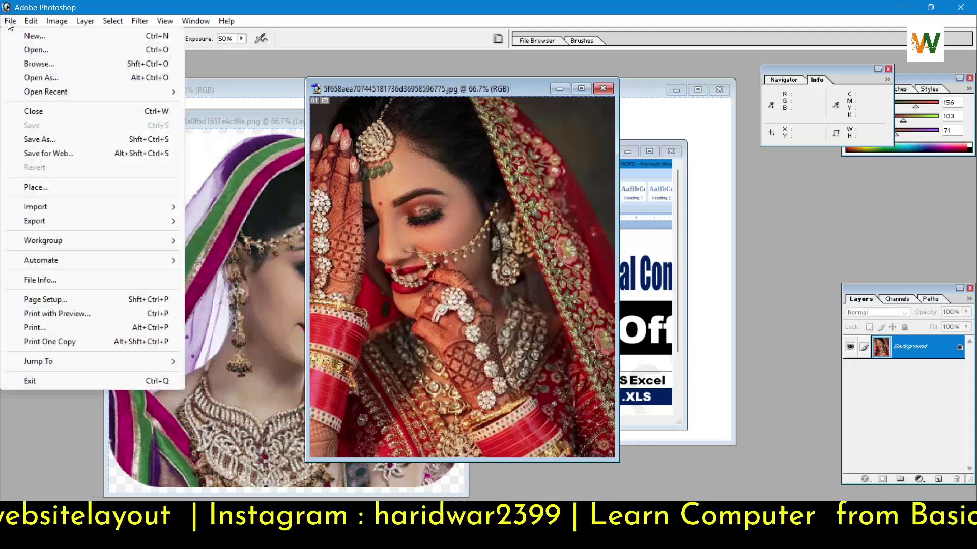
click(55, 112)
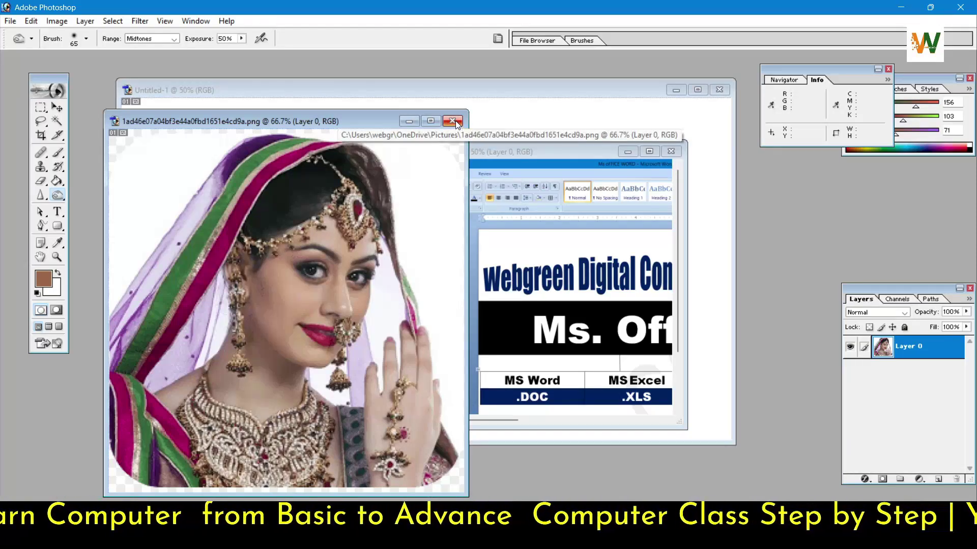
Minimize the document window of the bride PNG and restore it.
click(409, 121)
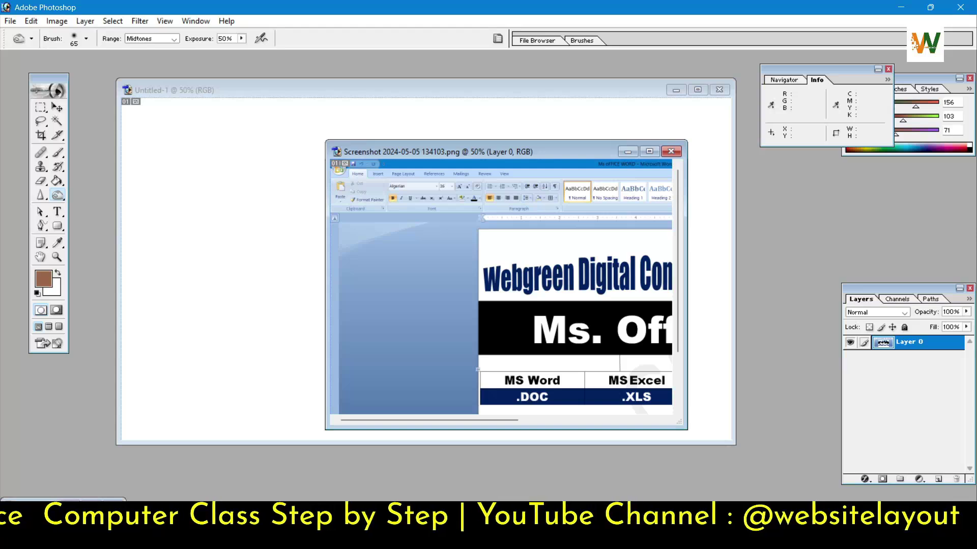
double_click(73, 502)
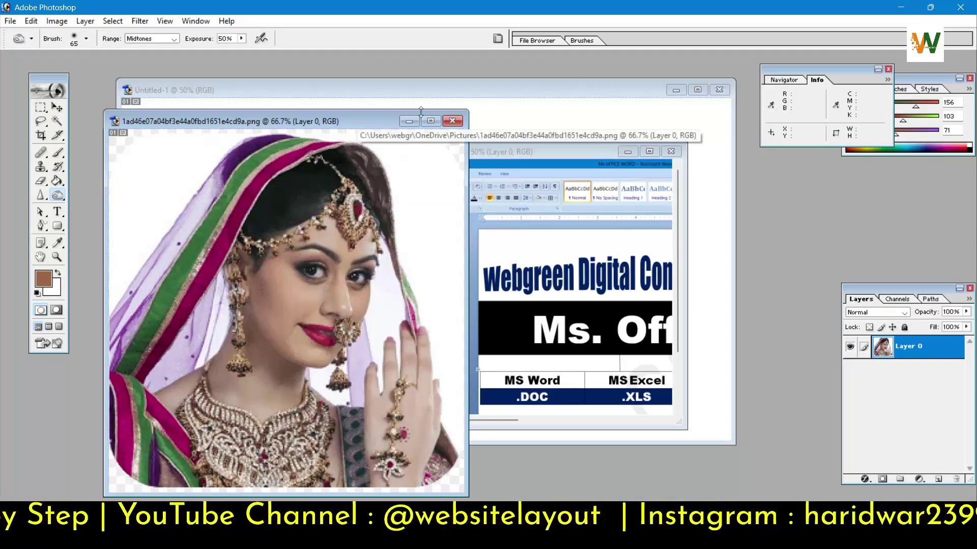
click(455, 122)
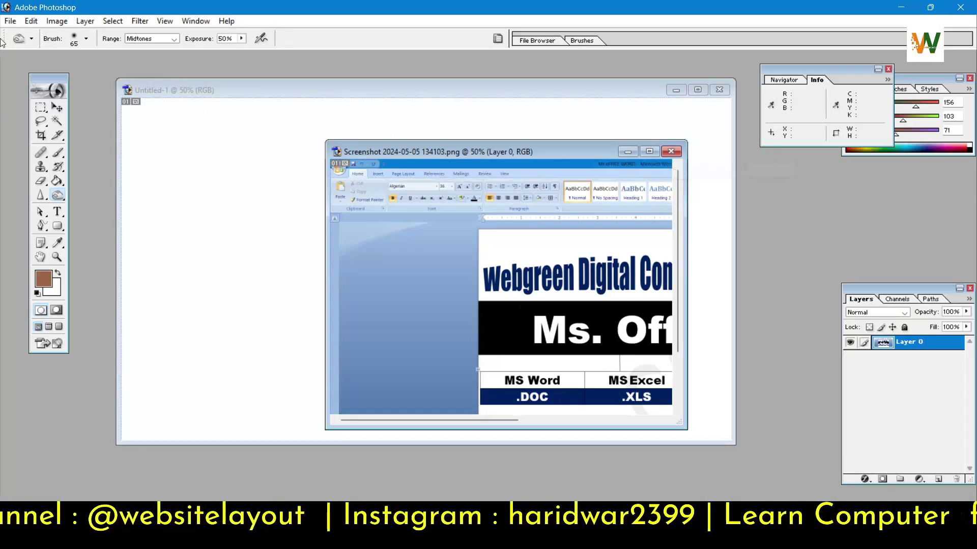
click(5, 22)
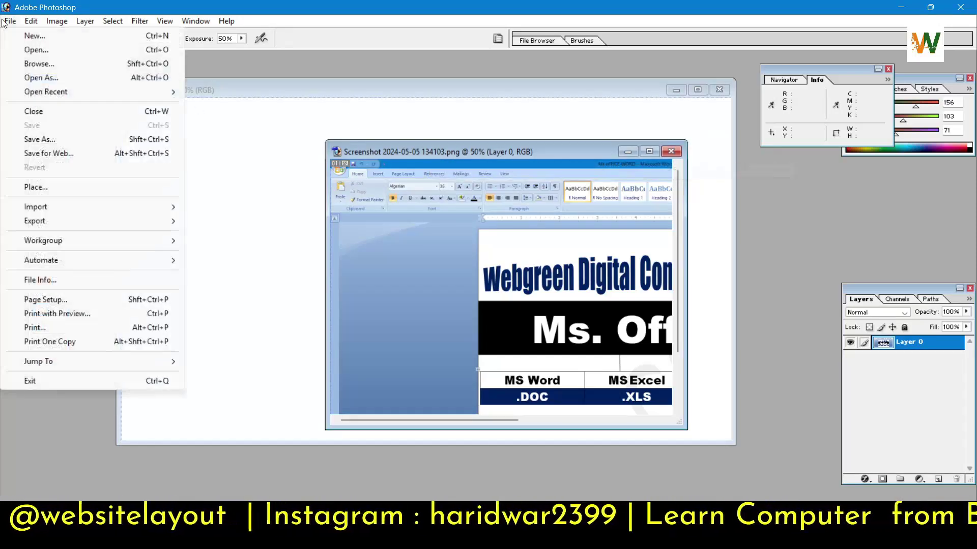
click(44, 112)
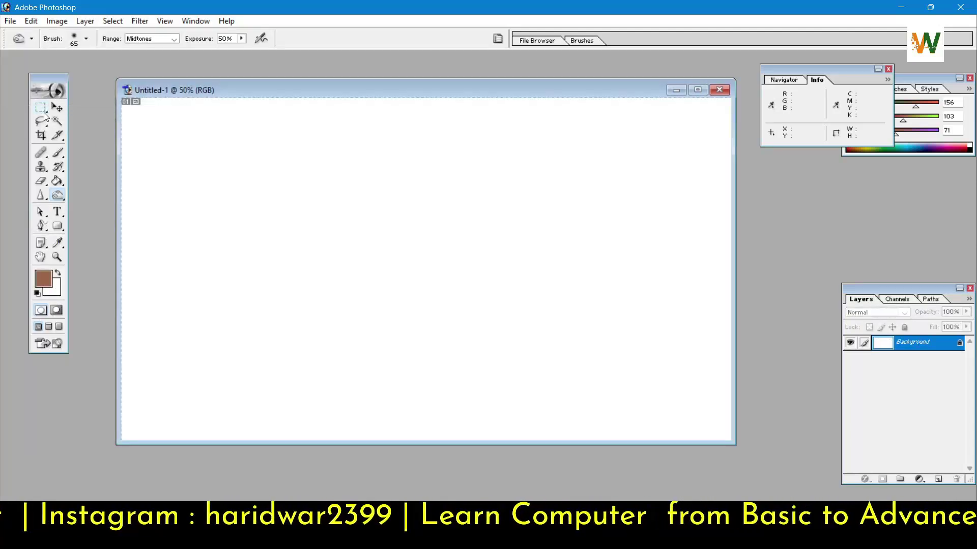